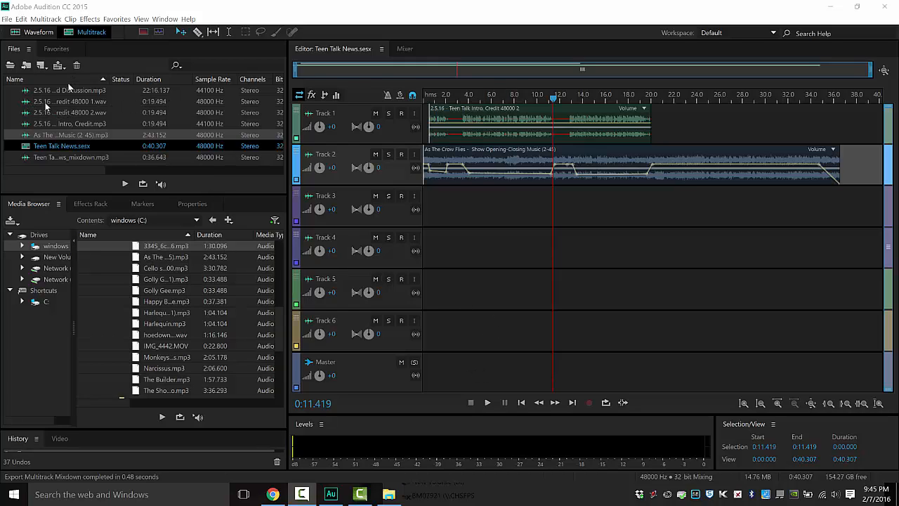
Widen the file list's Name column and open "2.5.16 - Headlines, News, and Discussion.mp3" in the waveform editor
click(28, 32)
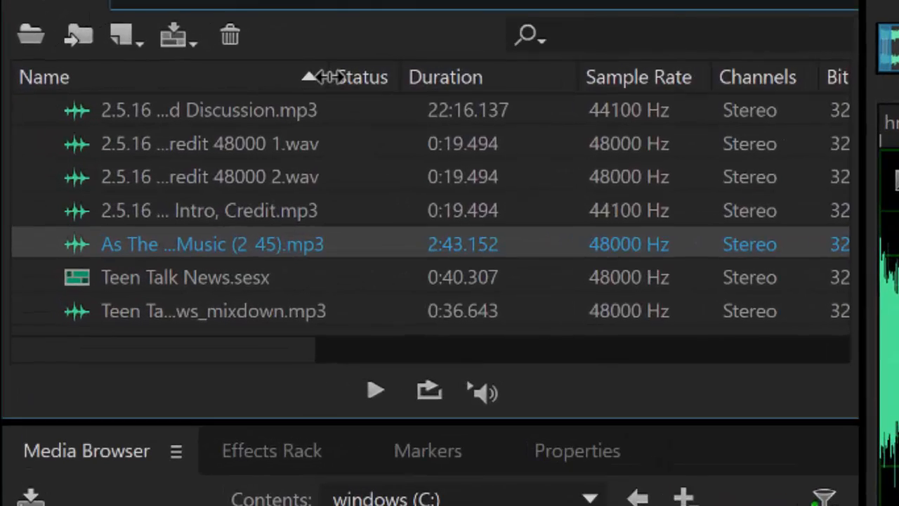
drag(106, 77, 131, 77)
drag(397, 70, 518, 73)
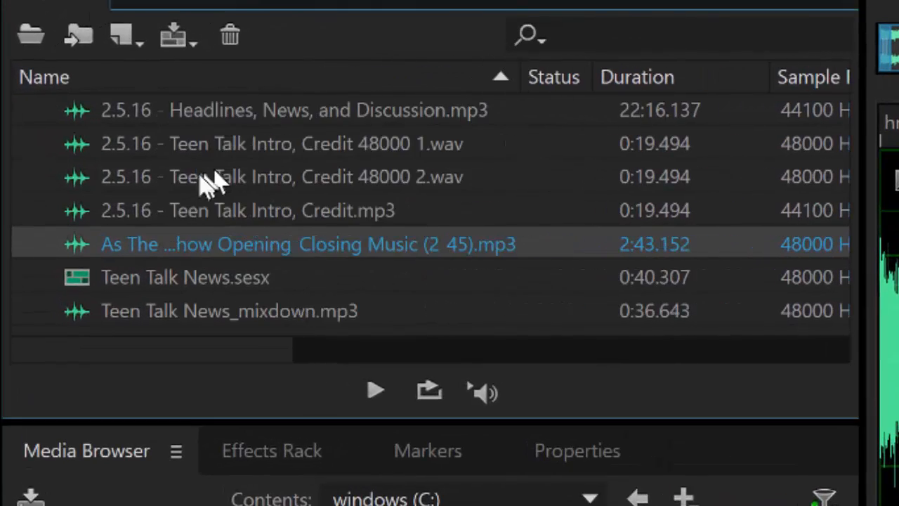
click(81, 116)
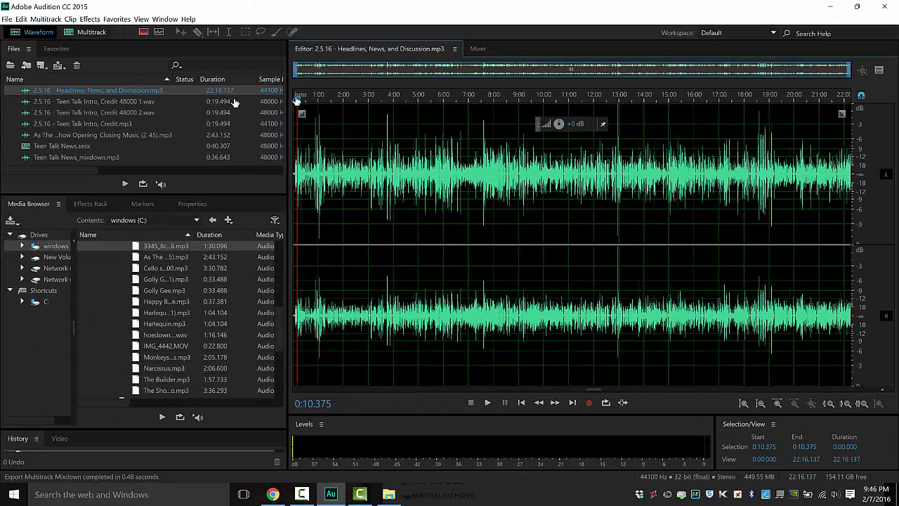
Delete the silence before the speech at the start of the recording, from 0:00.000 to 0:04.440, and play back the new opening
key(space)
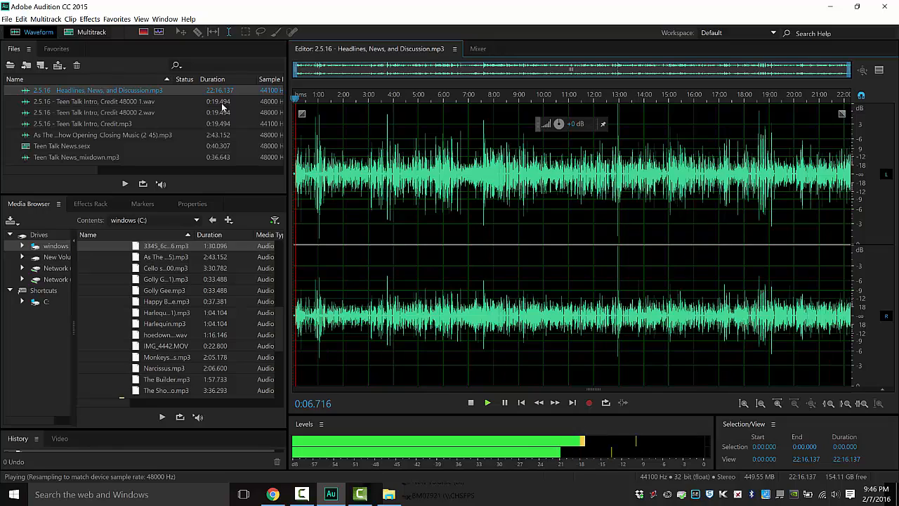
key(space)
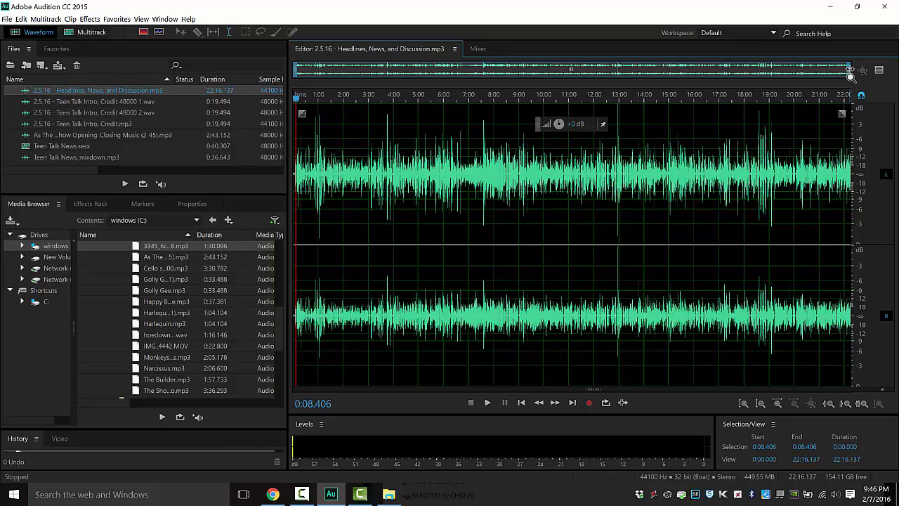
drag(851, 76, 314, 81)
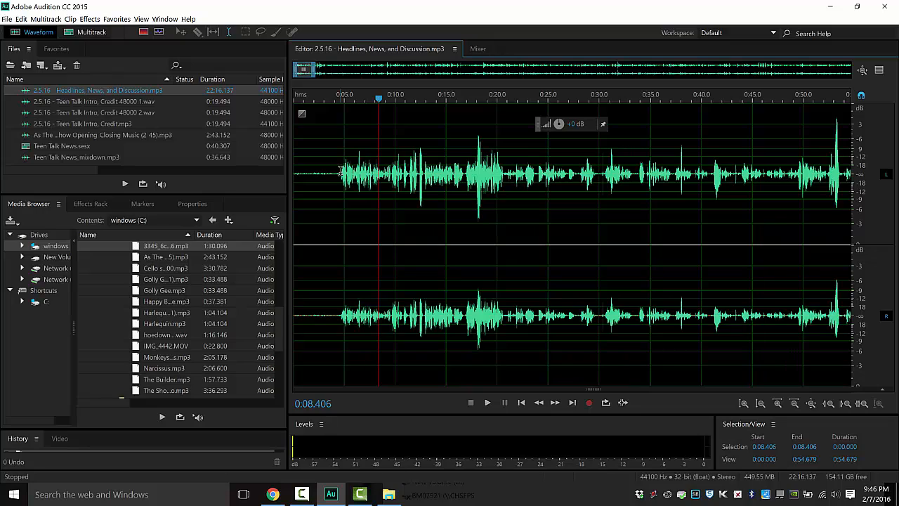
click(341, 170)
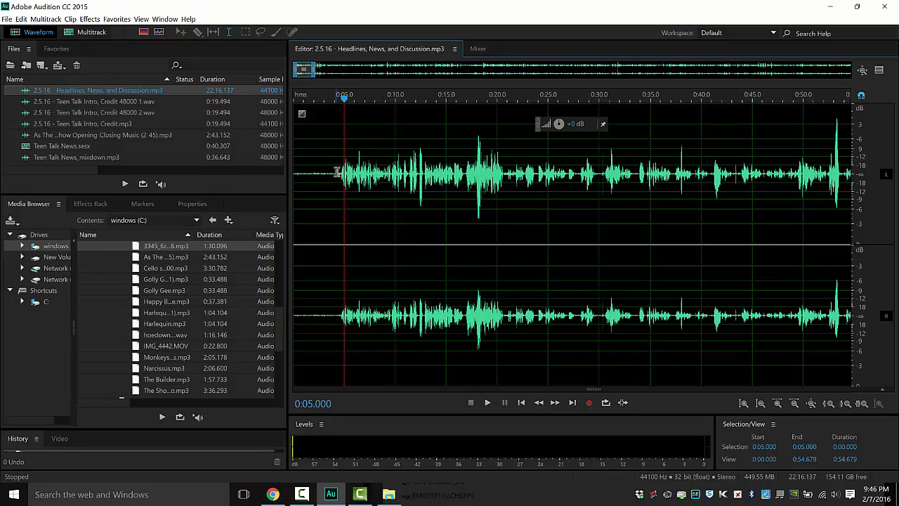
click(337, 172)
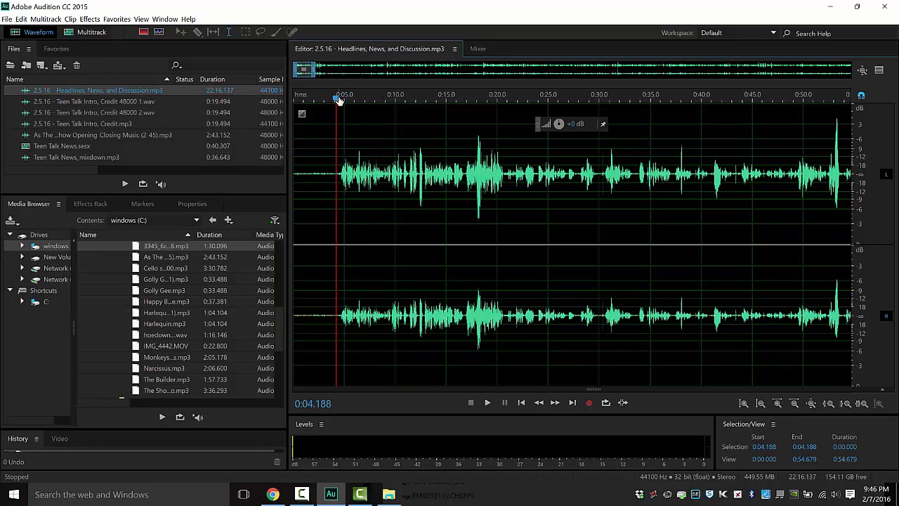
drag(336, 100, 338, 102)
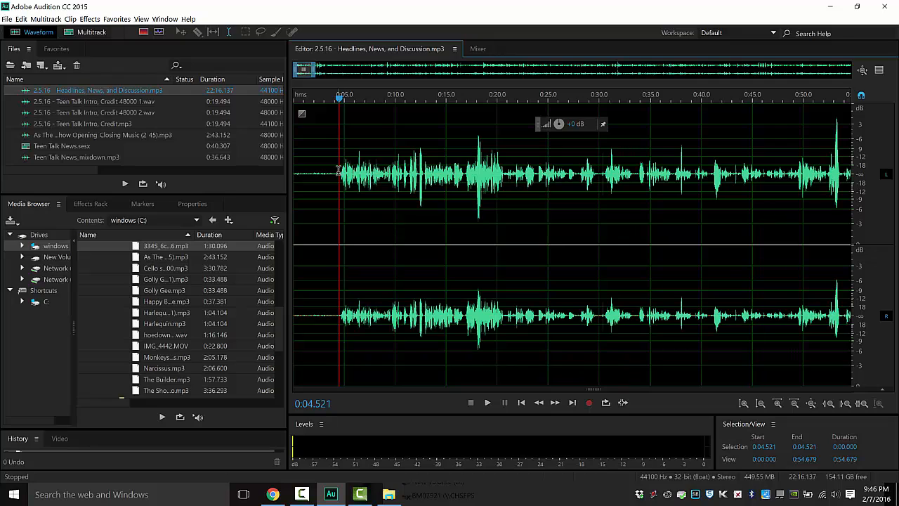
drag(338, 170, 276, 169)
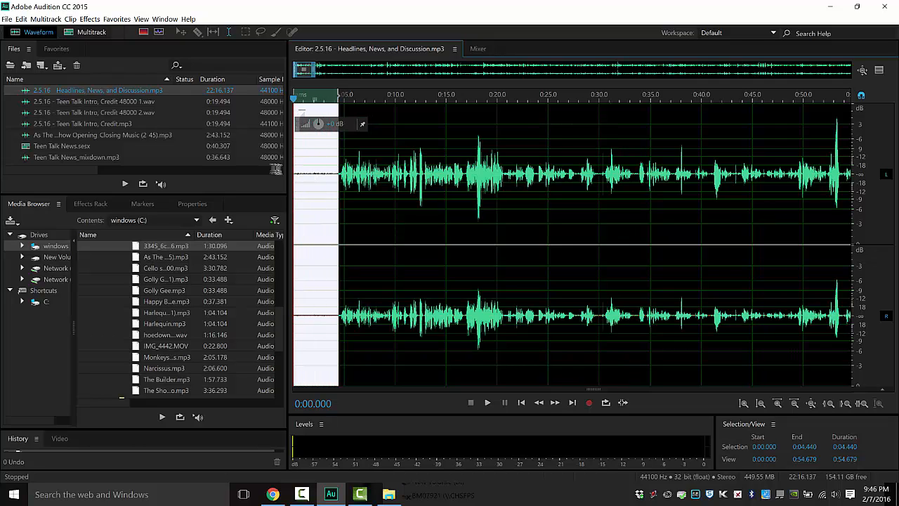
key(Delete)
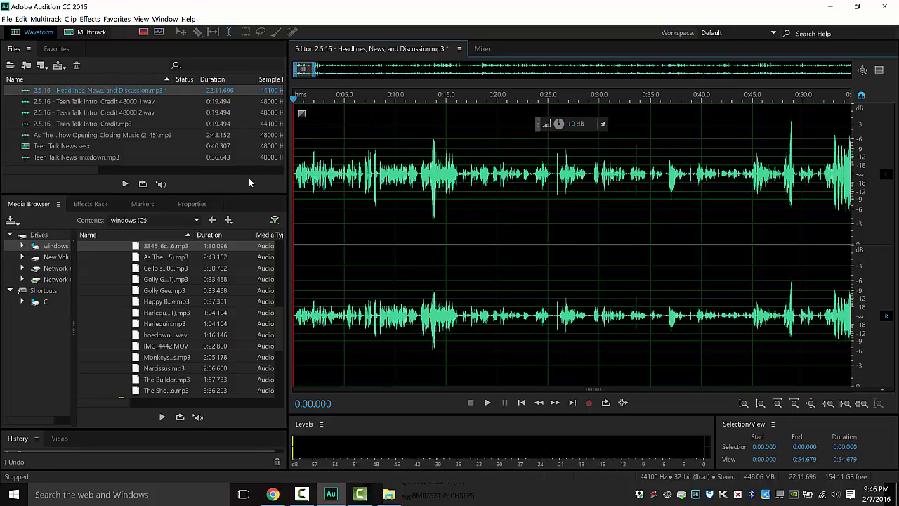
key(space)
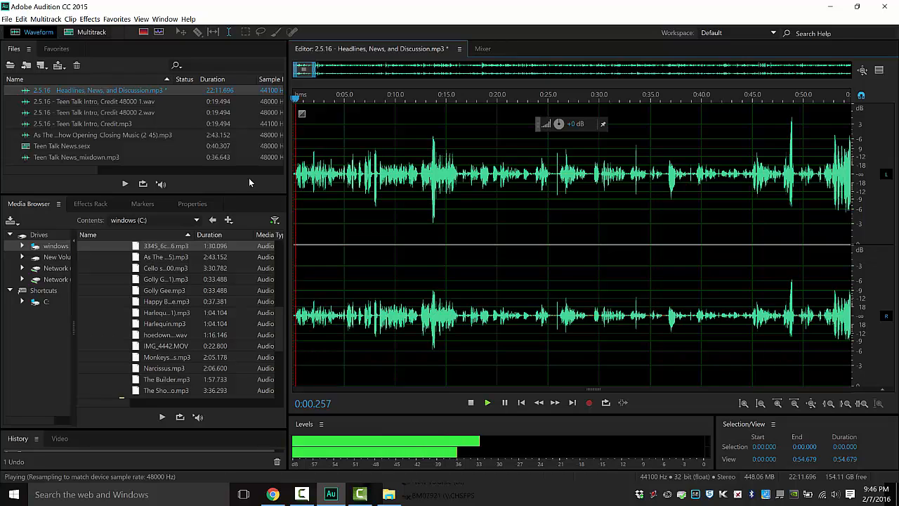
key(space)
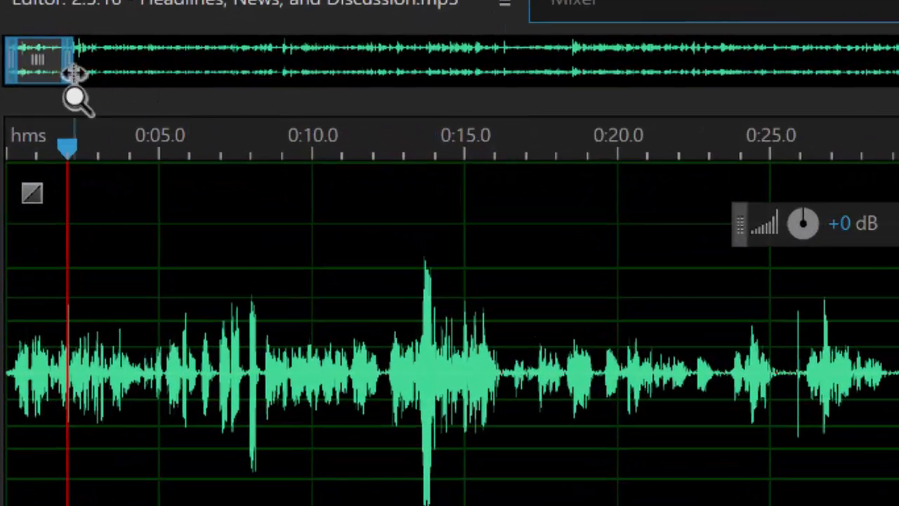
Place the playhead at 12:48.848, just before the tall spike near 12:54 in the recording
drag(88, 91, 692, 150)
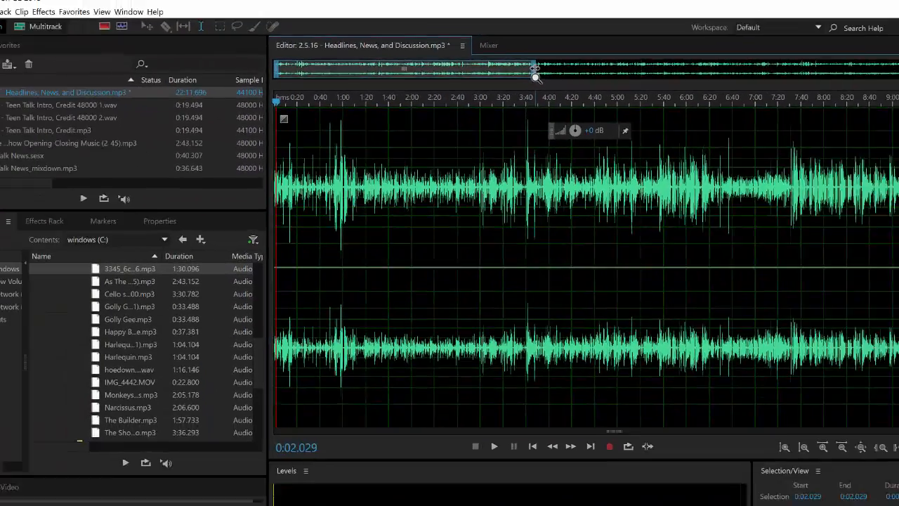
drag(692, 69, 819, 71)
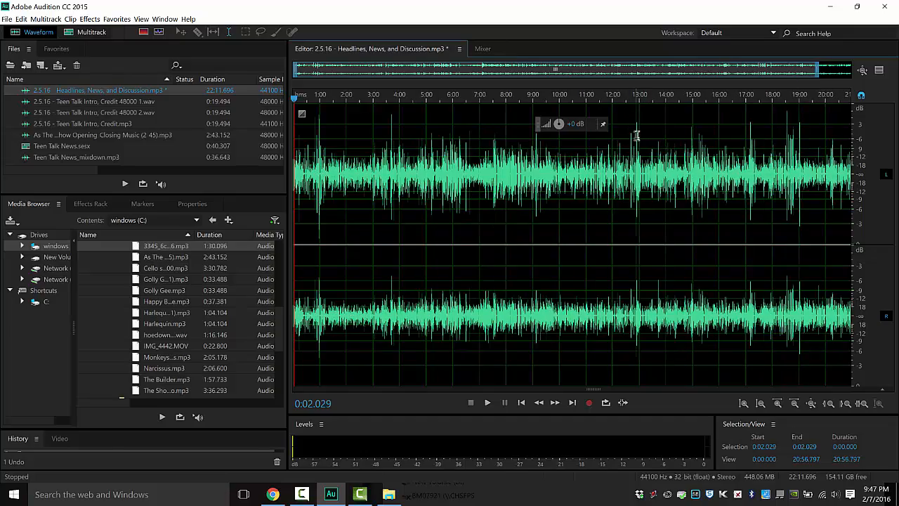
click(633, 134)
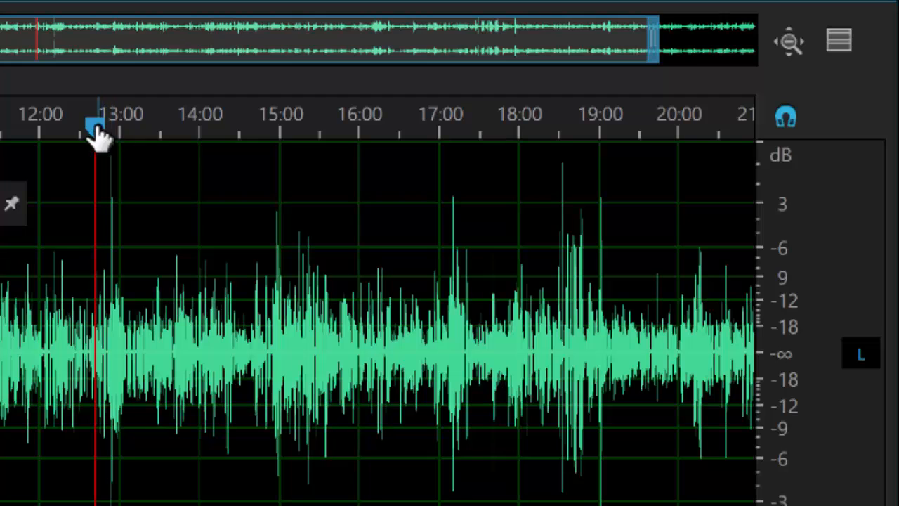
drag(95, 130, 105, 133)
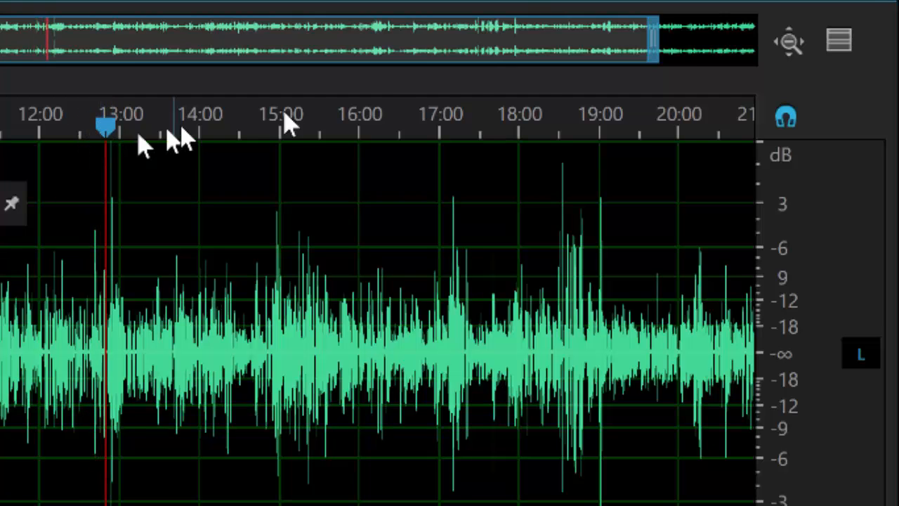
drag(662, 44, 34, 80)
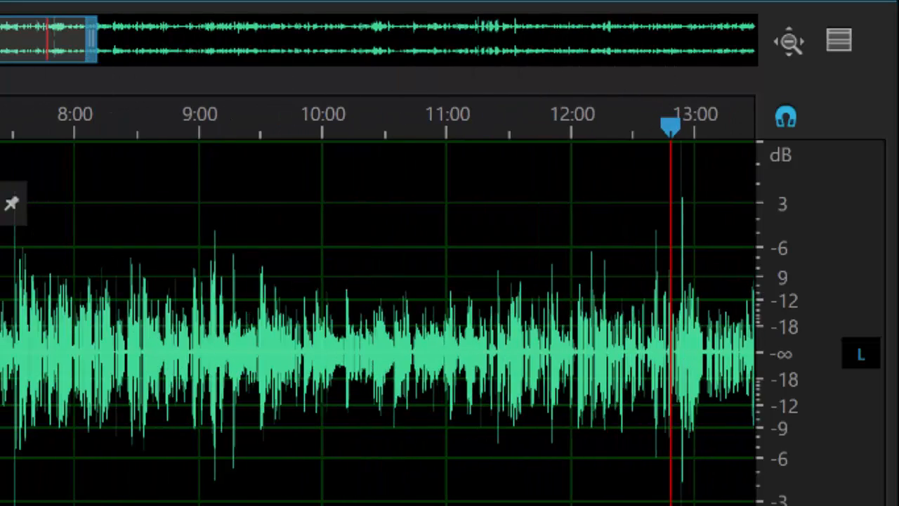
drag(294, 74, 599, 79)
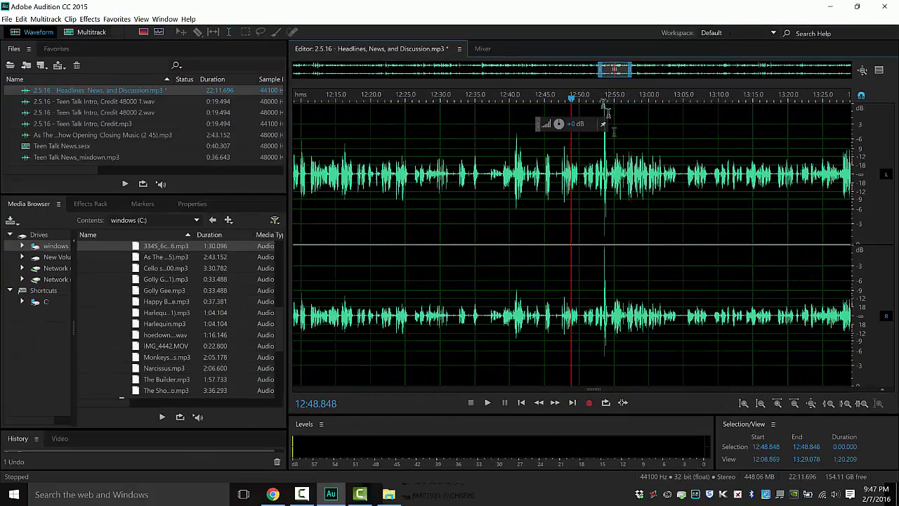
Play the audio around the spike from several points between about 12:48 and 12:57 to locate where the unwanted section begins and ends
key(space)
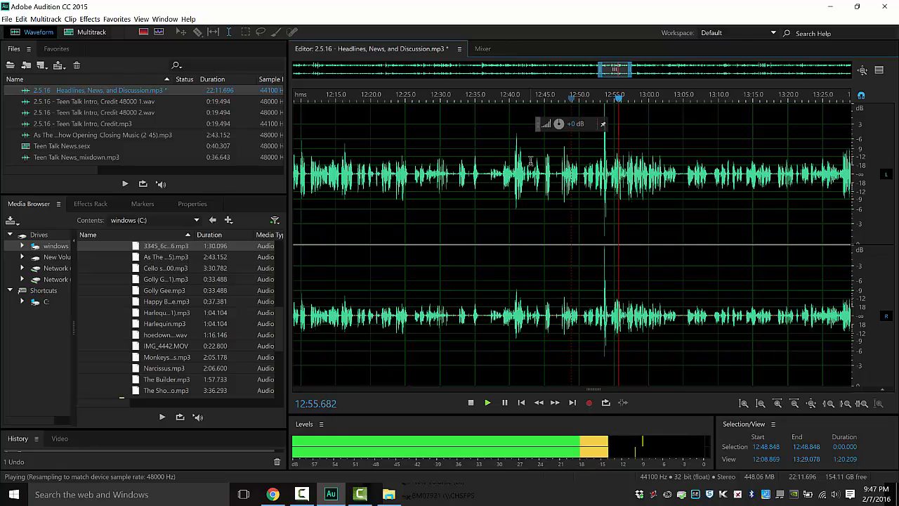
key(space)
click(624, 174)
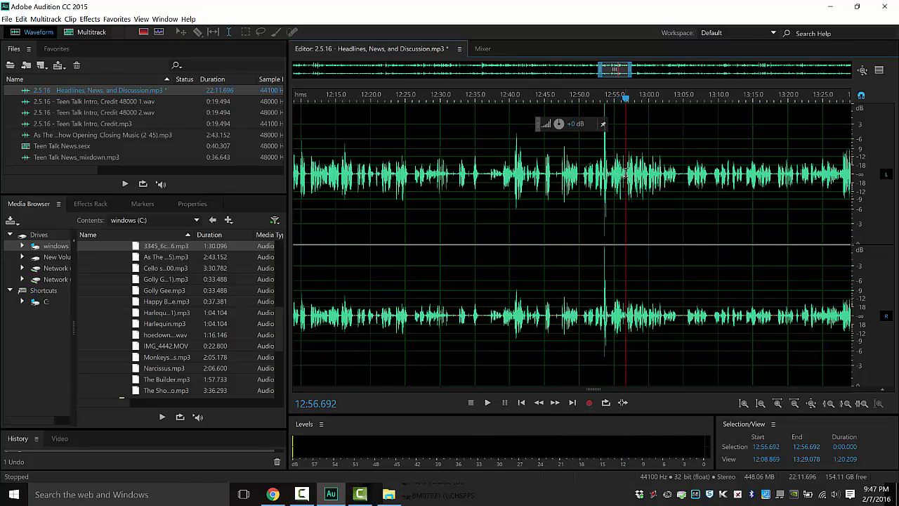
click(576, 173)
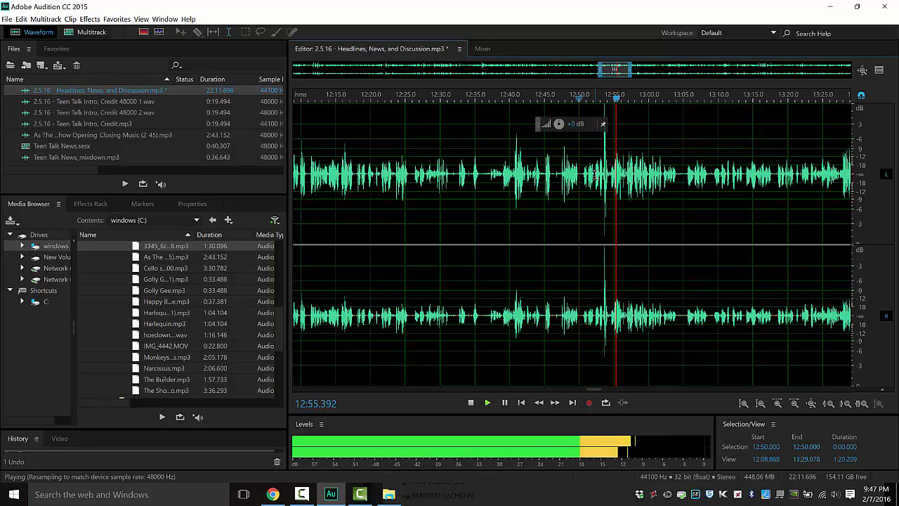
key(space)
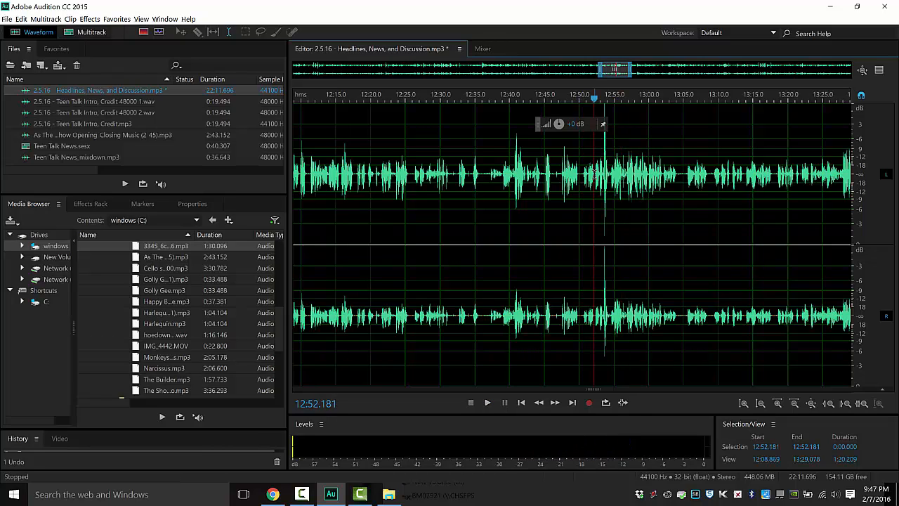
mouse_move(594, 173)
mouse_down()
mouse_move(614, 180)
mouse_move(598, 183)
mouse_up()
click(619, 180)
key(space)
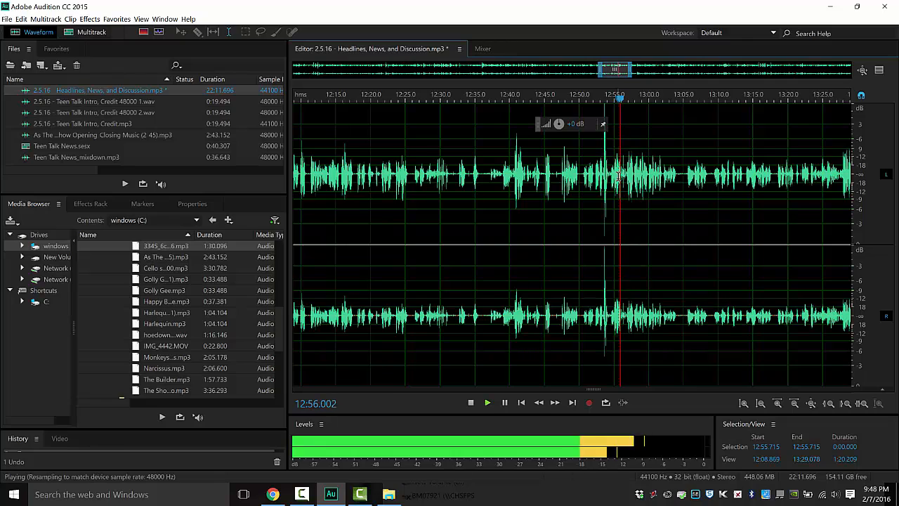
key(space)
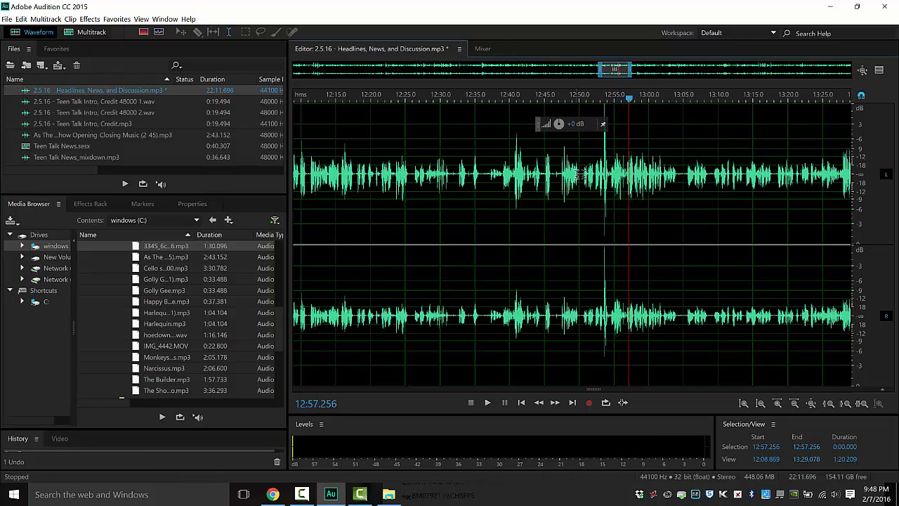
key(space)
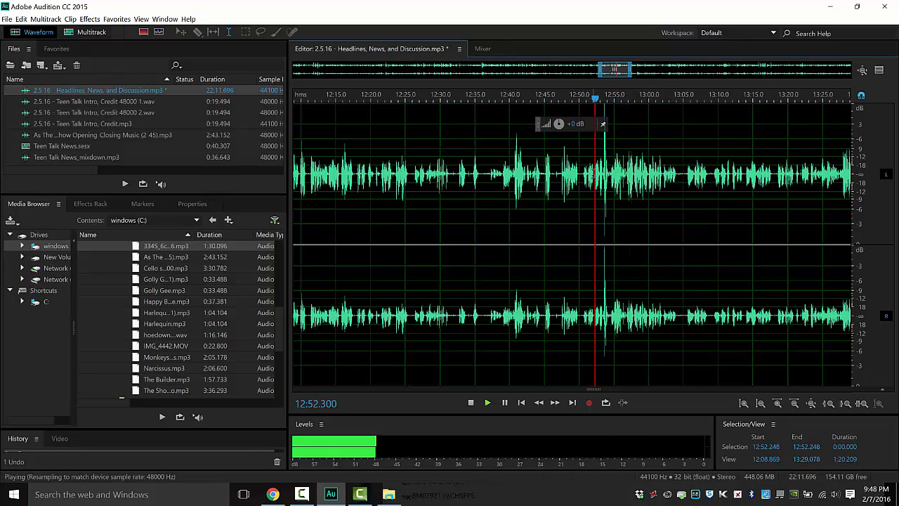
key(space)
Delete the section containing the spike, from 12:52.046 to 12:56.591, and play across the cut from 12:50.000
drag(594, 173, 623, 173)
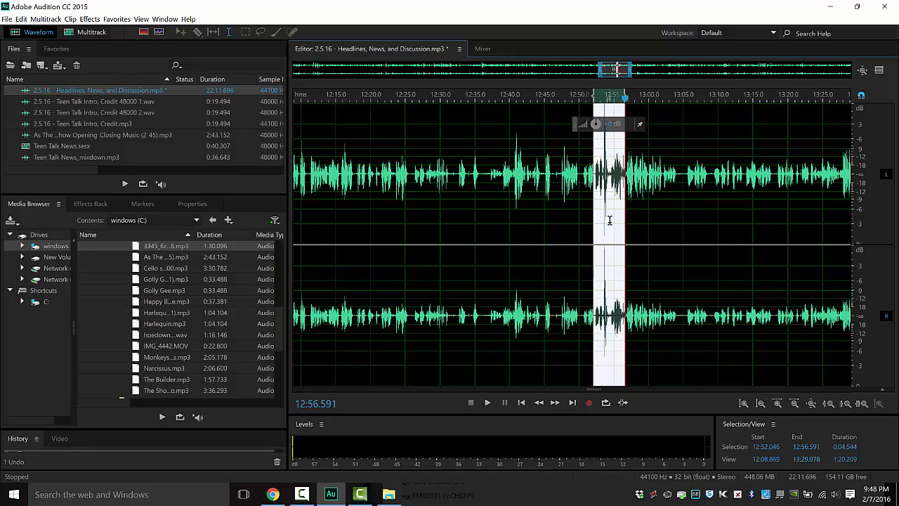
key(Delete)
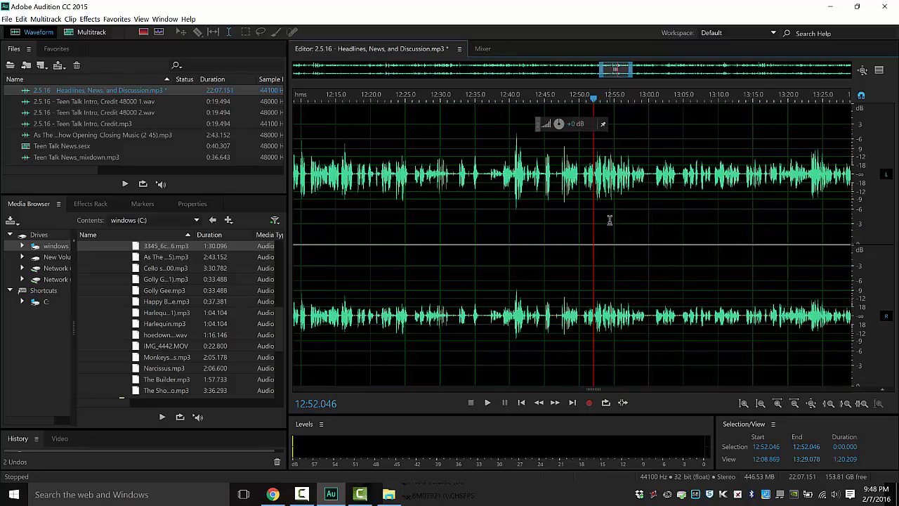
click(578, 183)
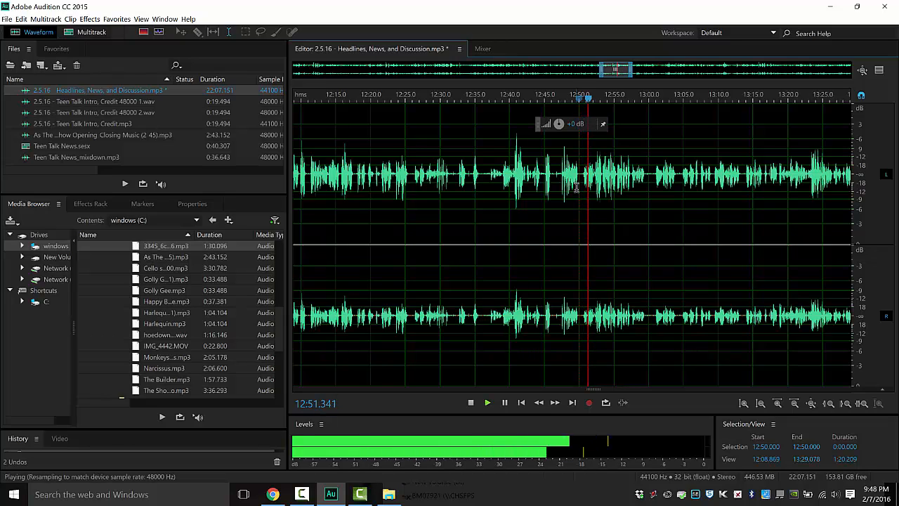
key(space)
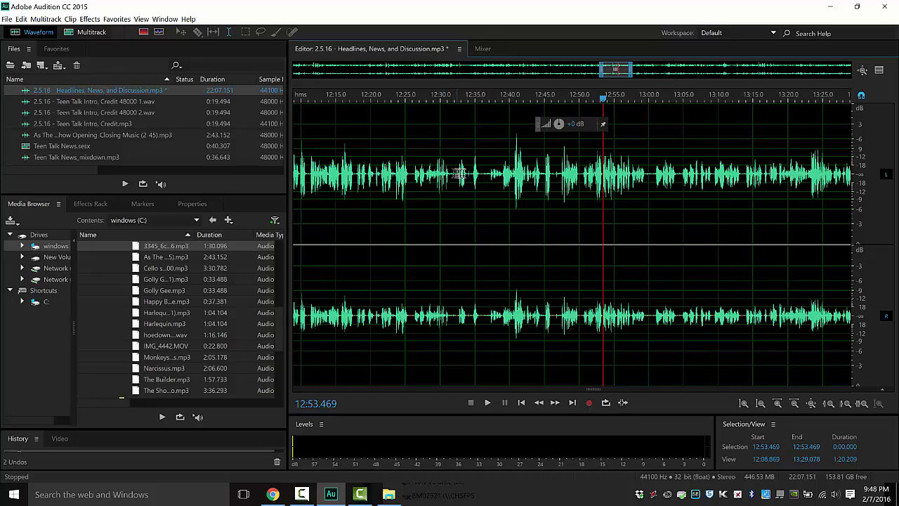
Listen from 12:30.000 and delete the section from 12:31.442 to 12:36.930
click(438, 172)
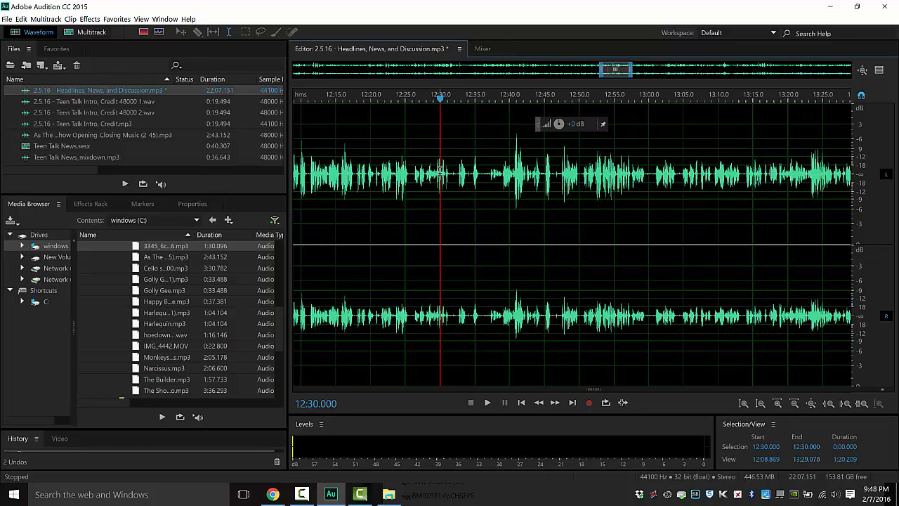
key(space)
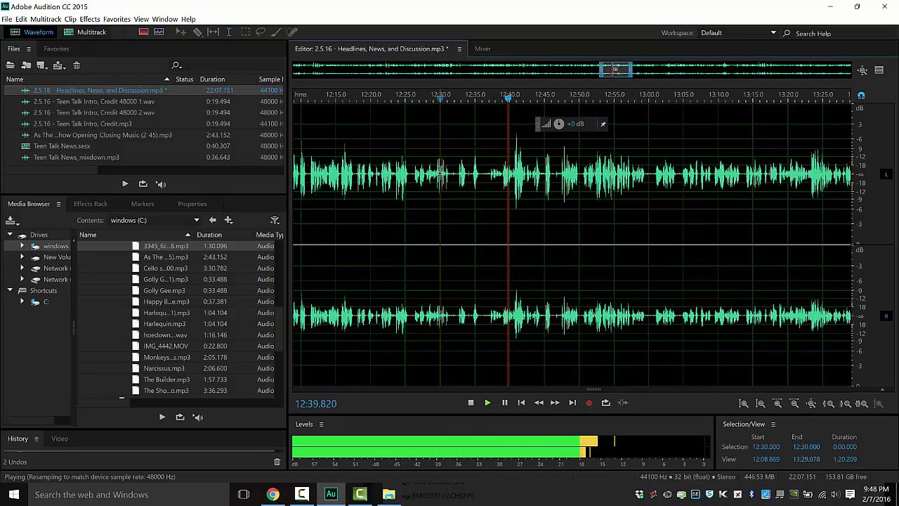
key(space)
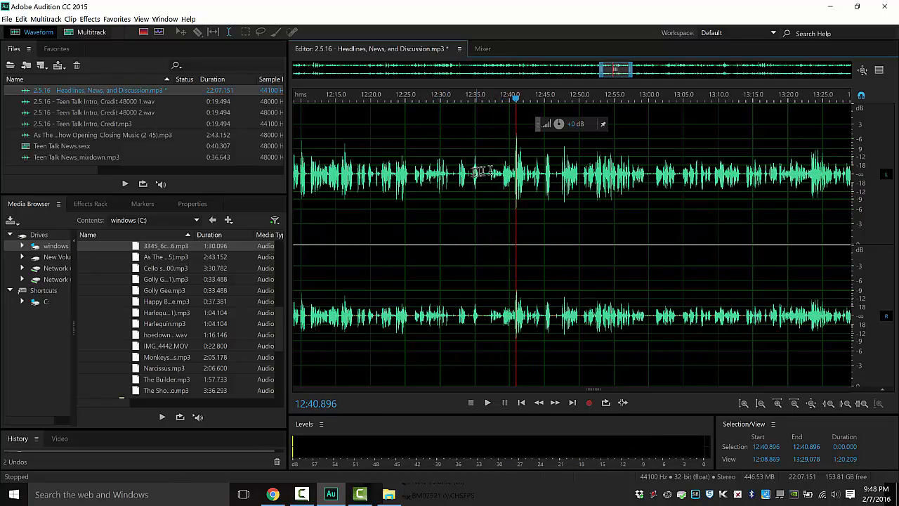
drag(485, 175, 450, 176)
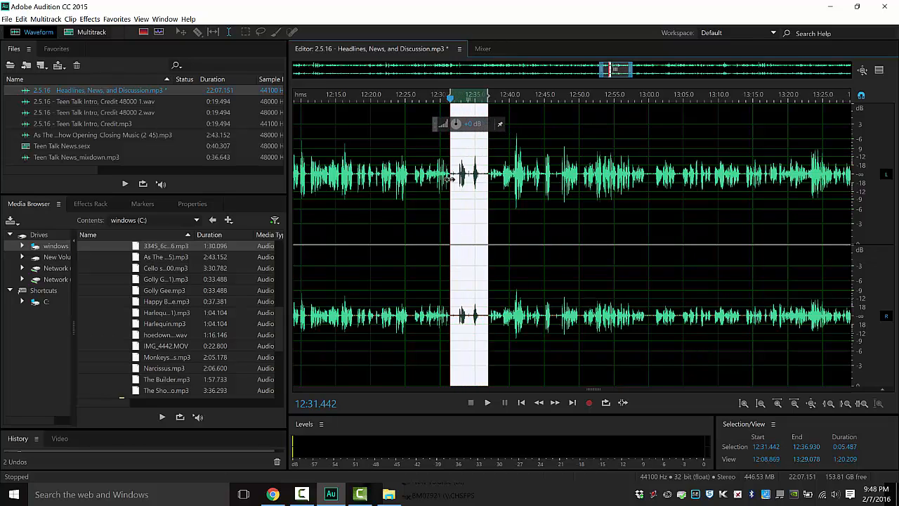
key(Delete)
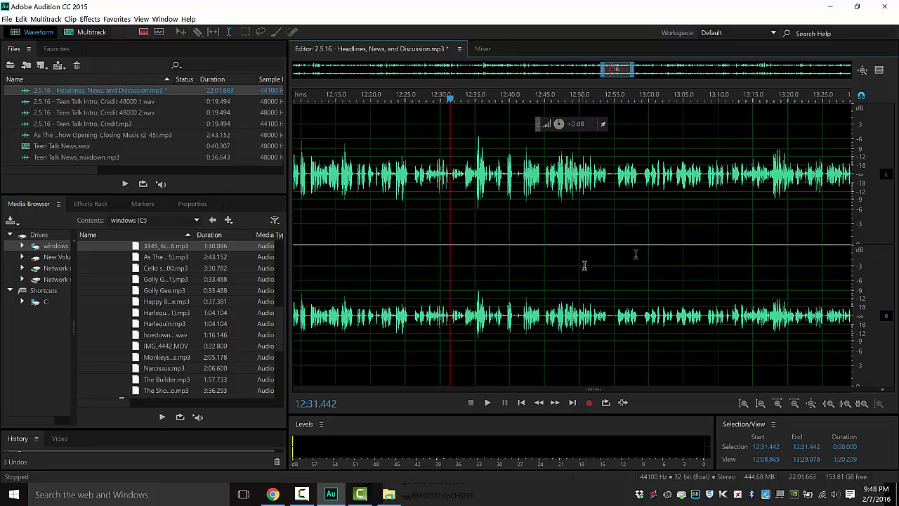
Listen from 12:53.796 and delete the silent gap from 12:54.032 to 12:55.000
click(604, 181)
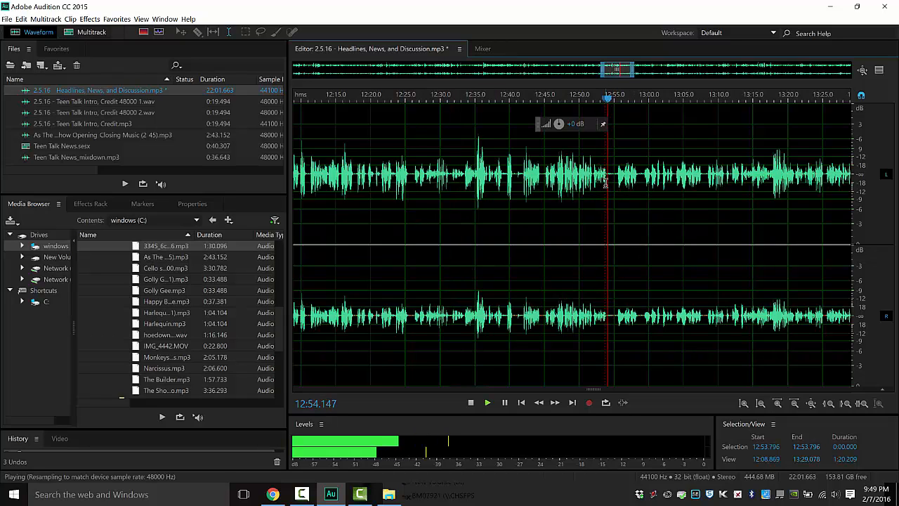
key(space)
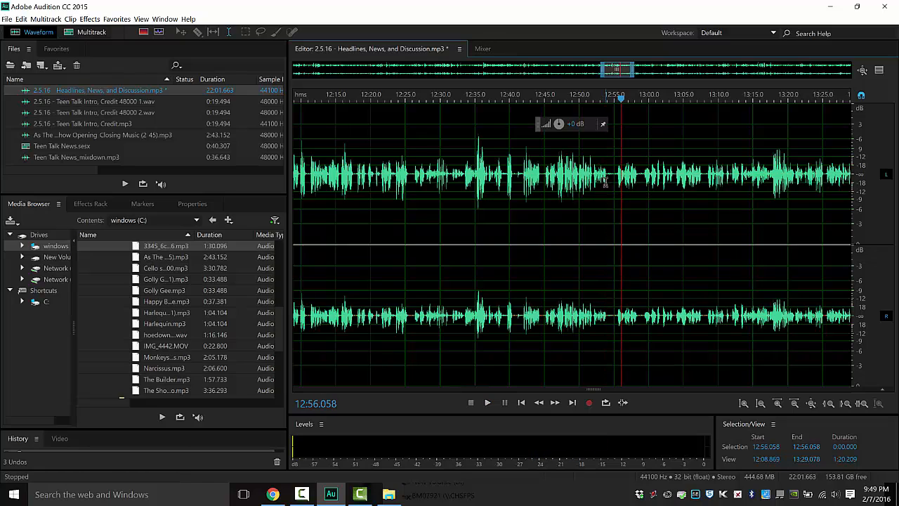
drag(607, 179, 611, 180)
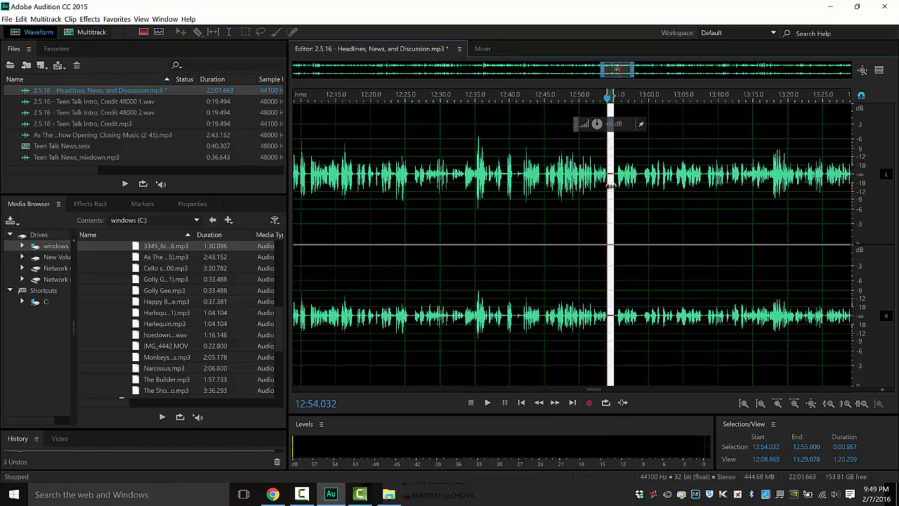
key(Delete)
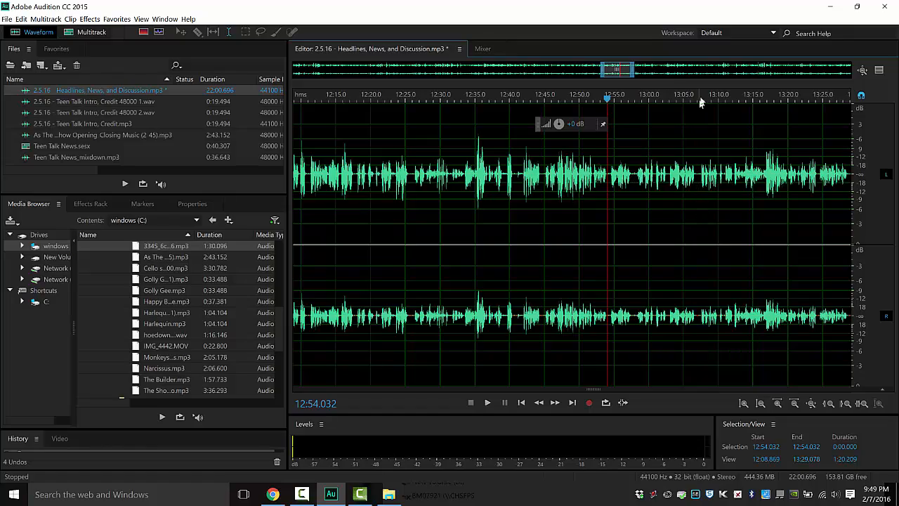
Widen the view toward the end of the recording and play from 18:20.000 to check the louder passage
drag(632, 70, 799, 74)
click(728, 125)
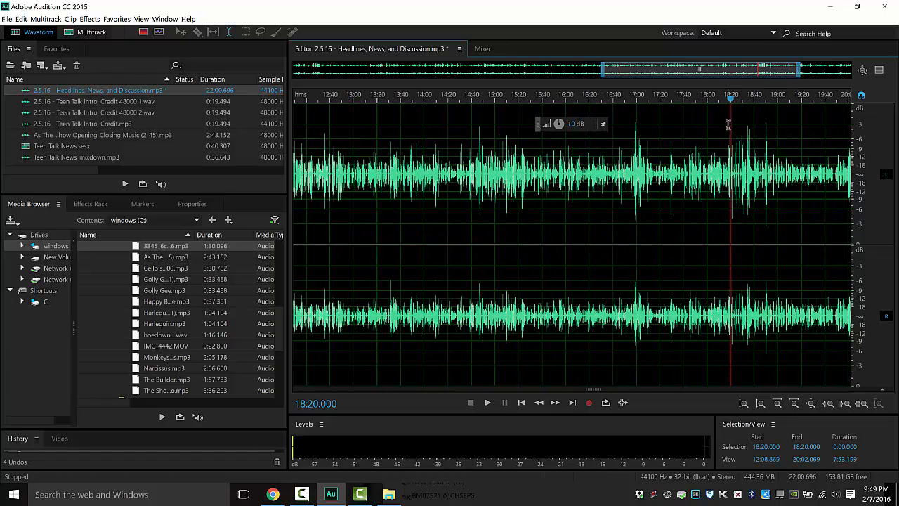
key(space)
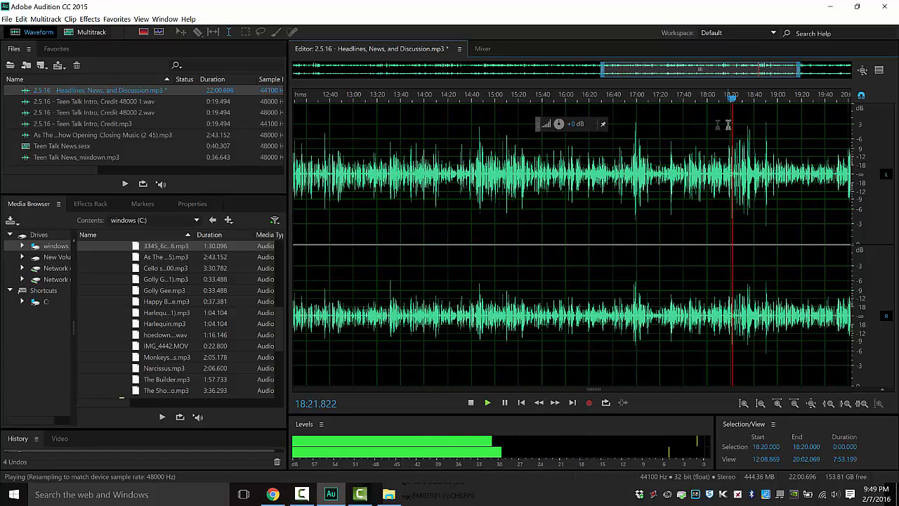
key(space)
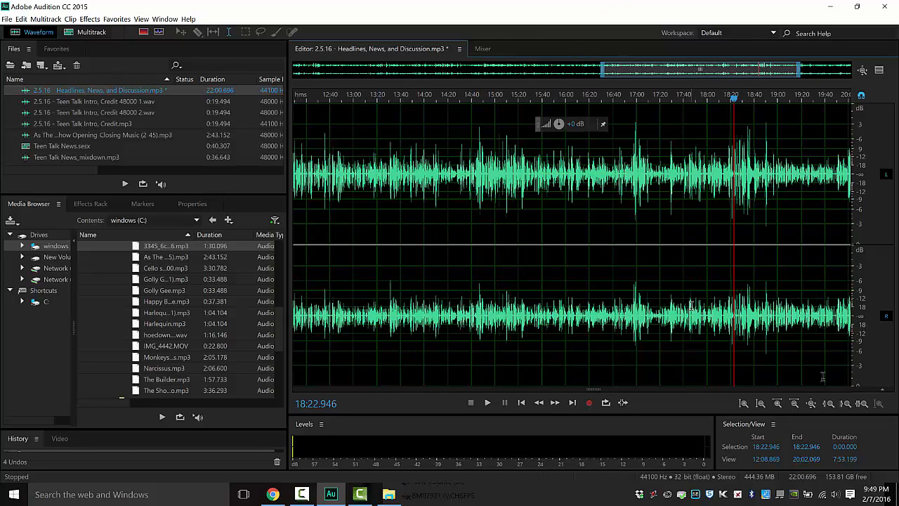
Apply the Speech Volume Leveler to the whole recording with the default preset
click(811, 403)
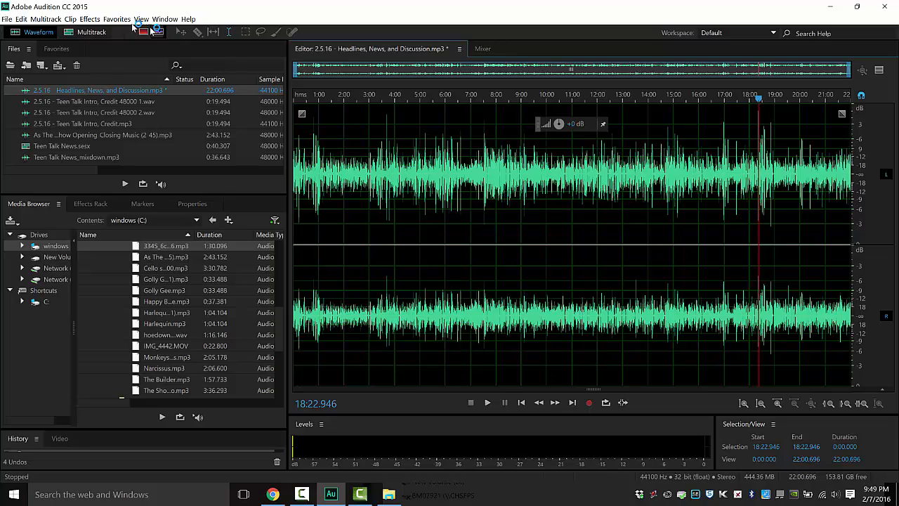
click(88, 19)
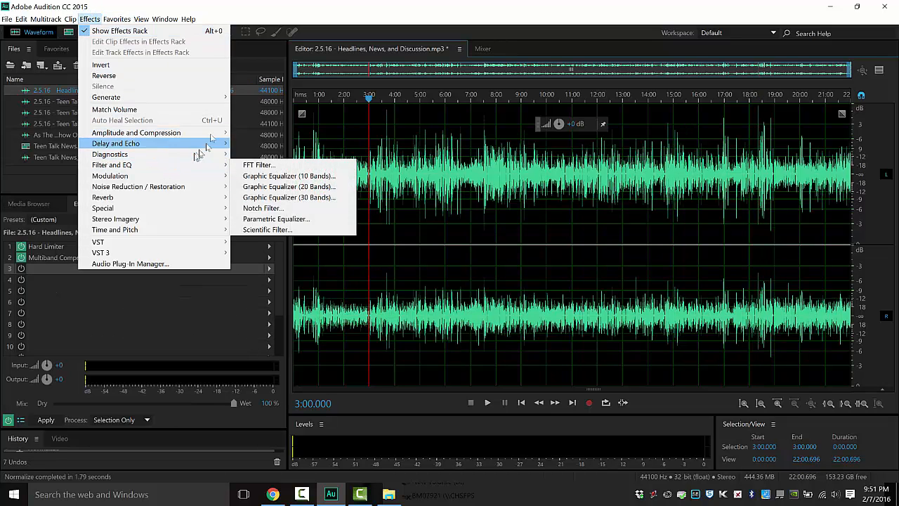
mouse_move(214, 134)
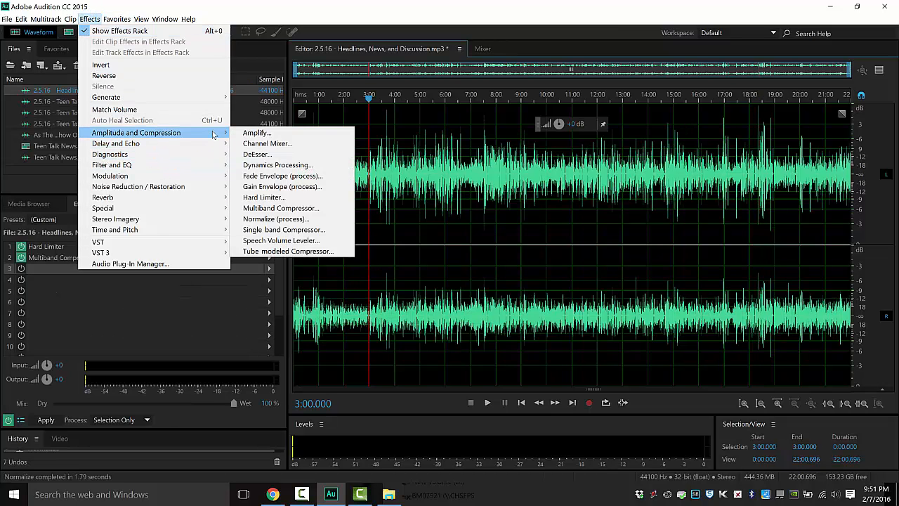
click(312, 241)
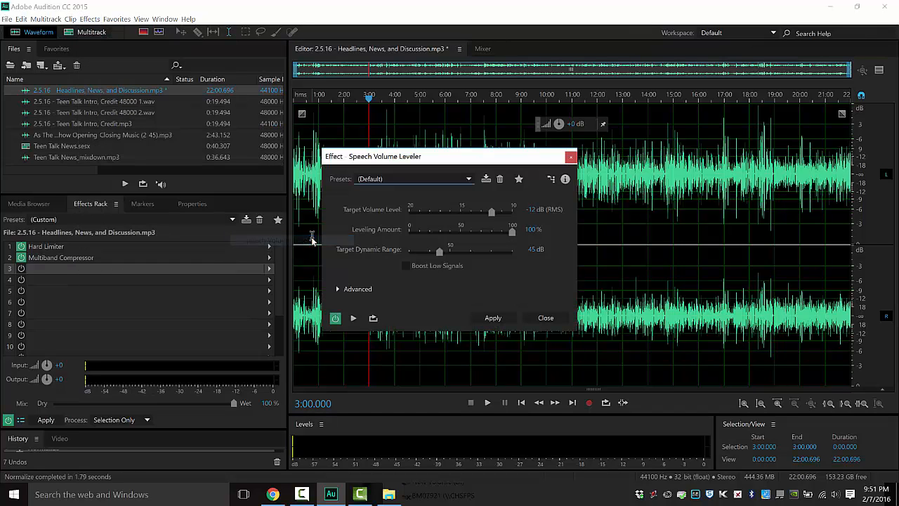
click(470, 178)
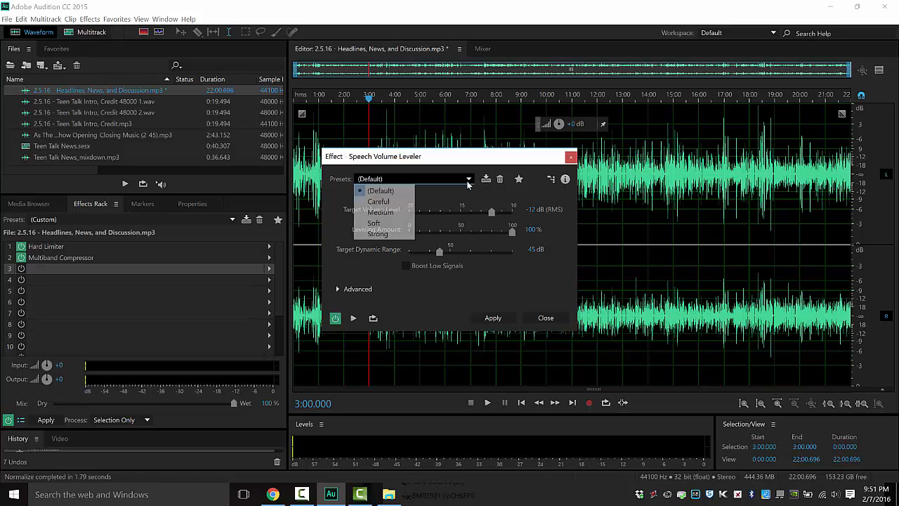
click(402, 294)
click(491, 318)
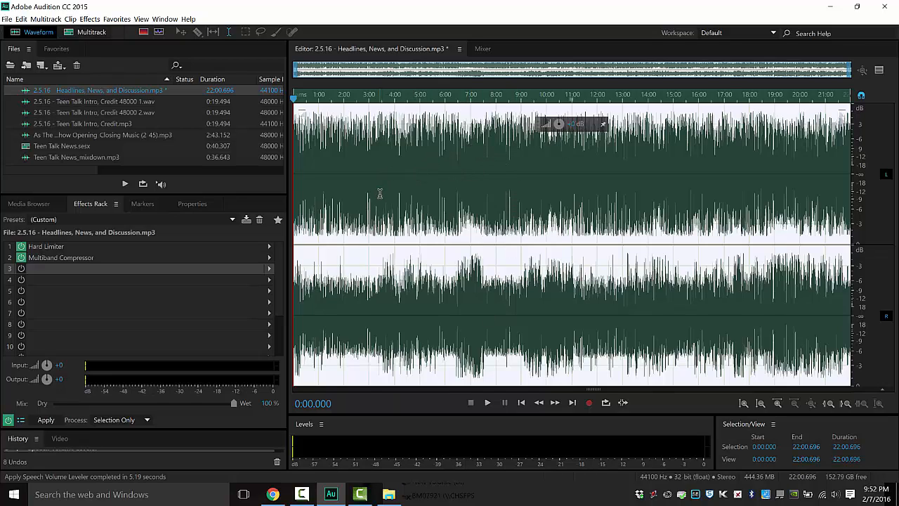
Play the leveled recording from the beginning and from about 6:11 to check its volume, then clear the selection
key(space)
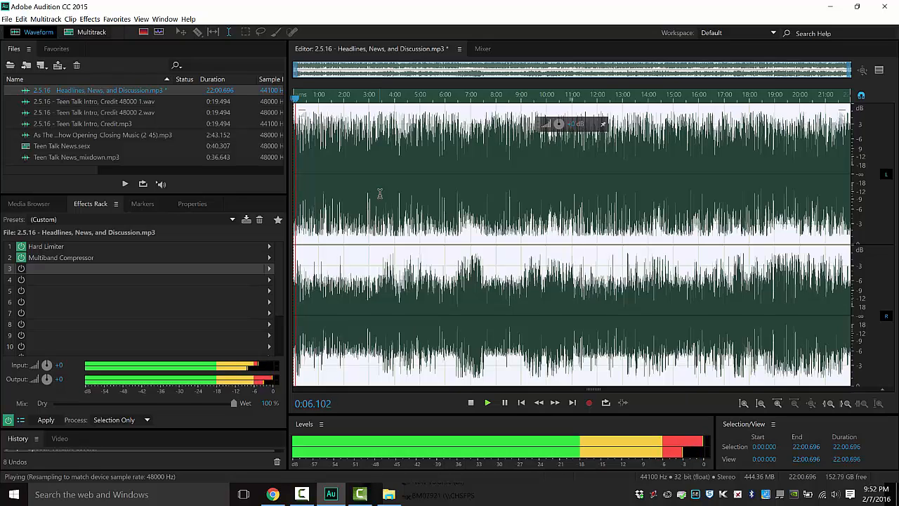
click(450, 96)
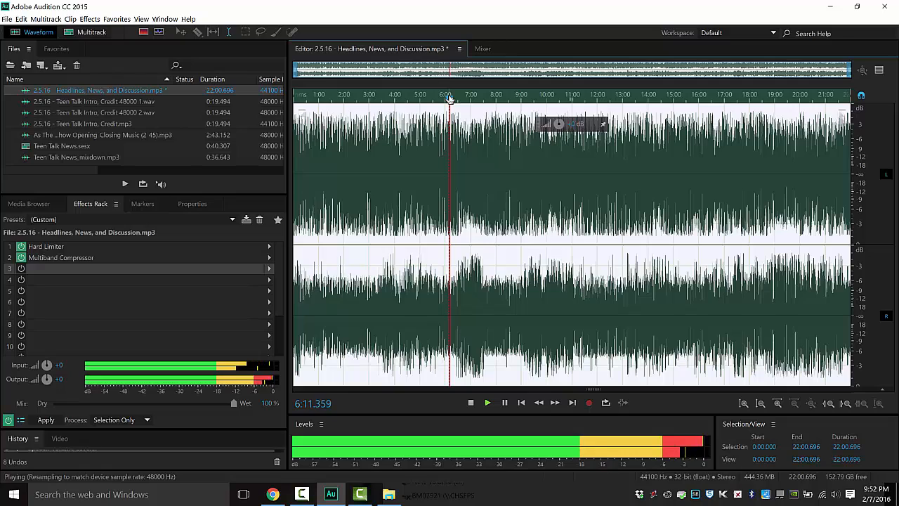
key(space)
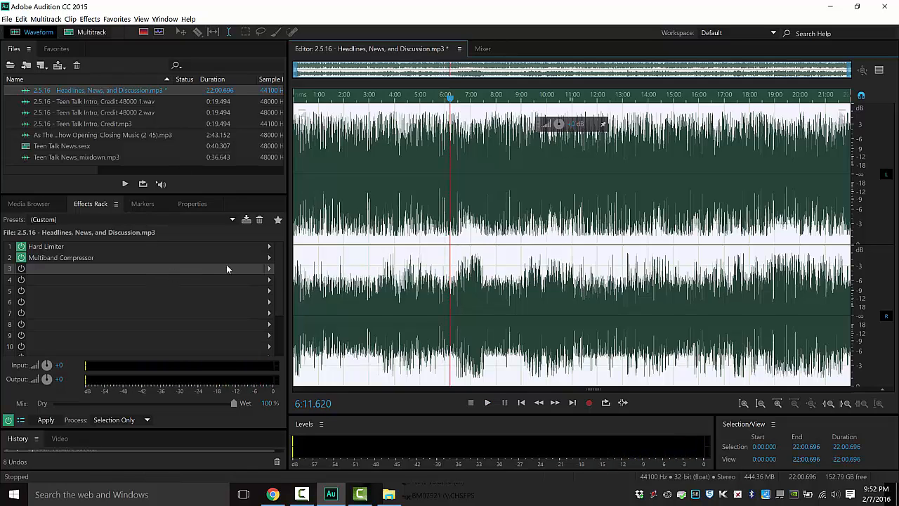
click(385, 274)
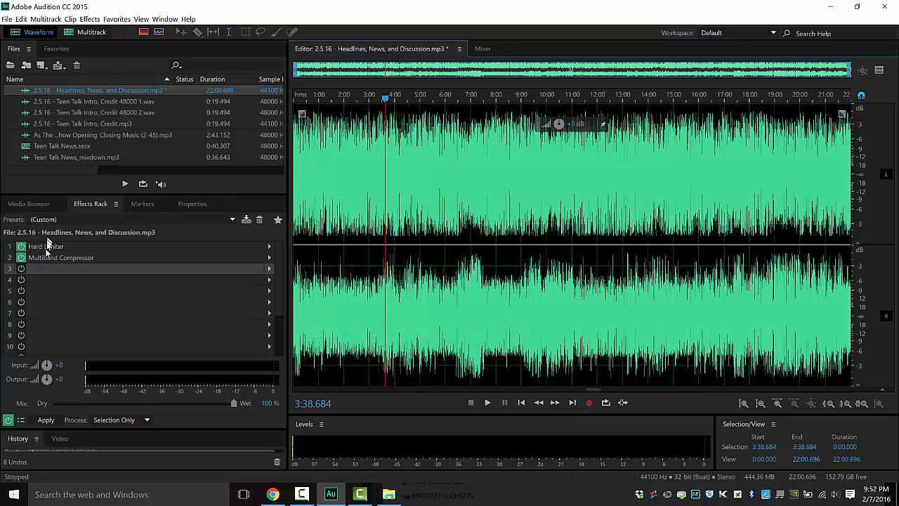
Insert the Headlines, News, and Discussion recording on Track 1 of the multitrack session where the opening music starts fading, accepting a copy conformed to the session's sample rate
click(86, 33)
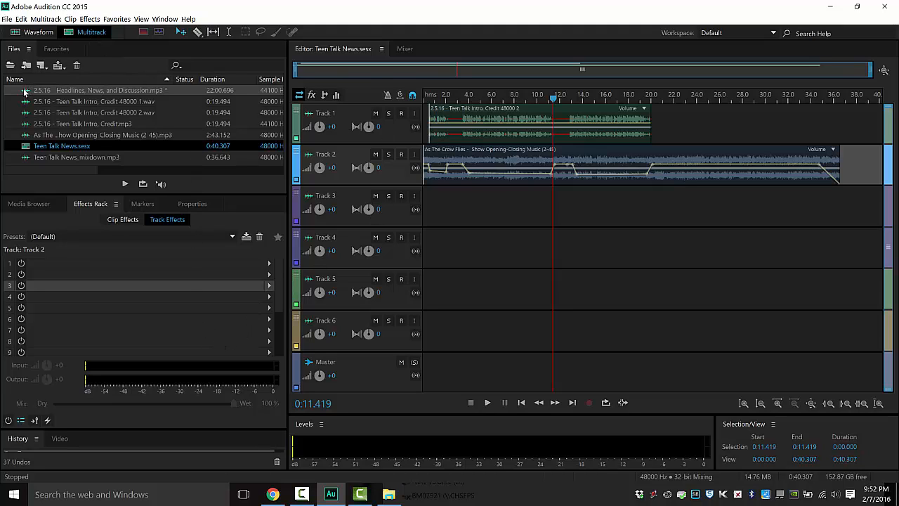
drag(25, 93, 820, 145)
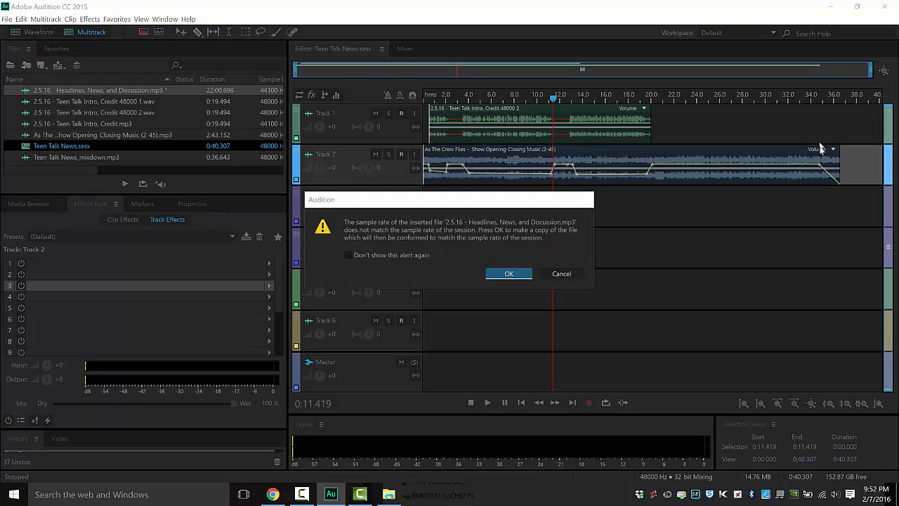
click(508, 274)
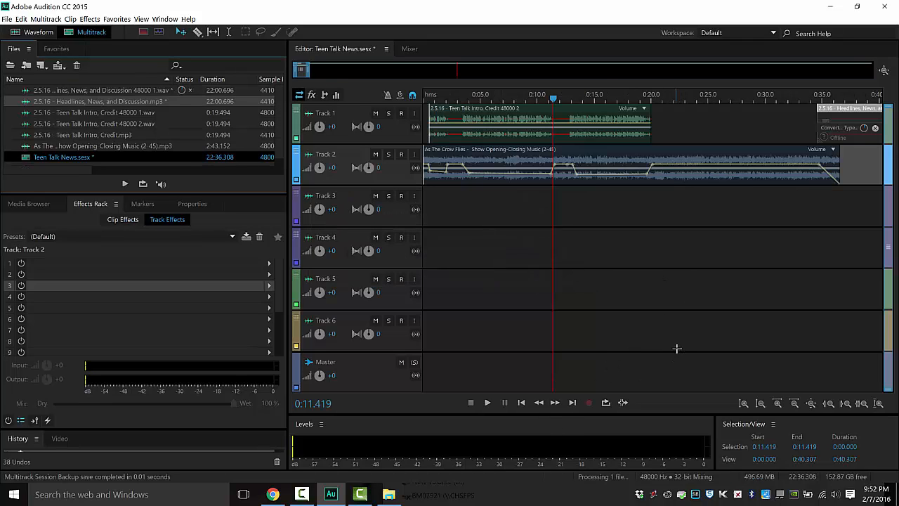
click(811, 405)
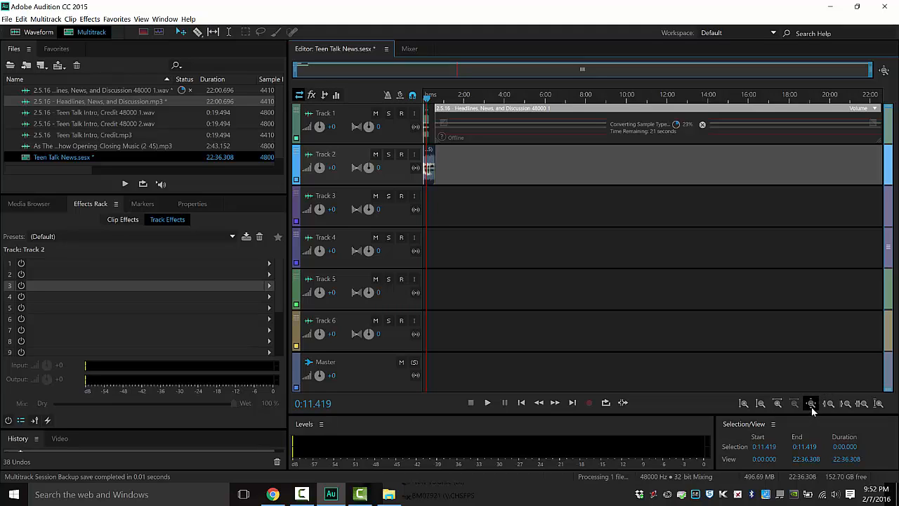
click(823, 320)
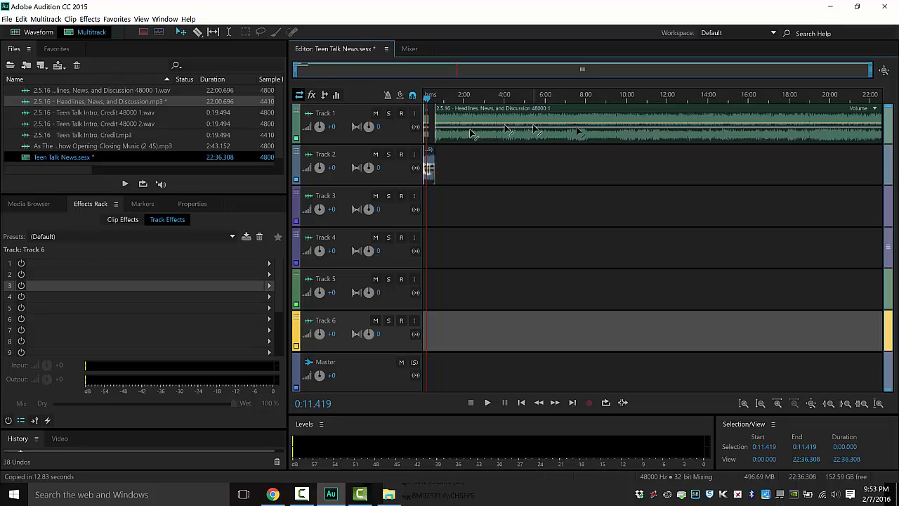
Play the session from about 0:33 until 1:15.679 and extend the music clip on Track 2 to end there
drag(871, 71, 465, 77)
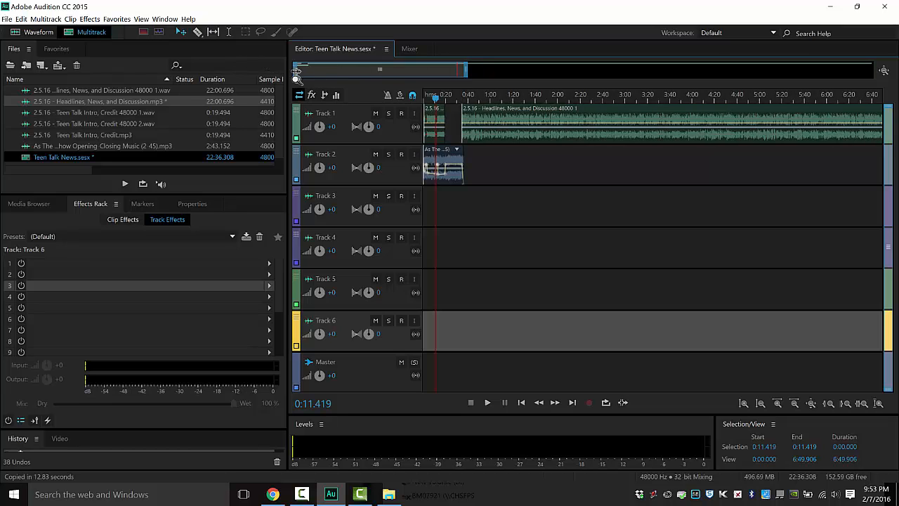
mouse_move(294, 71)
mouse_down()
mouse_move(439, 78)
mouse_move(303, 75)
mouse_up()
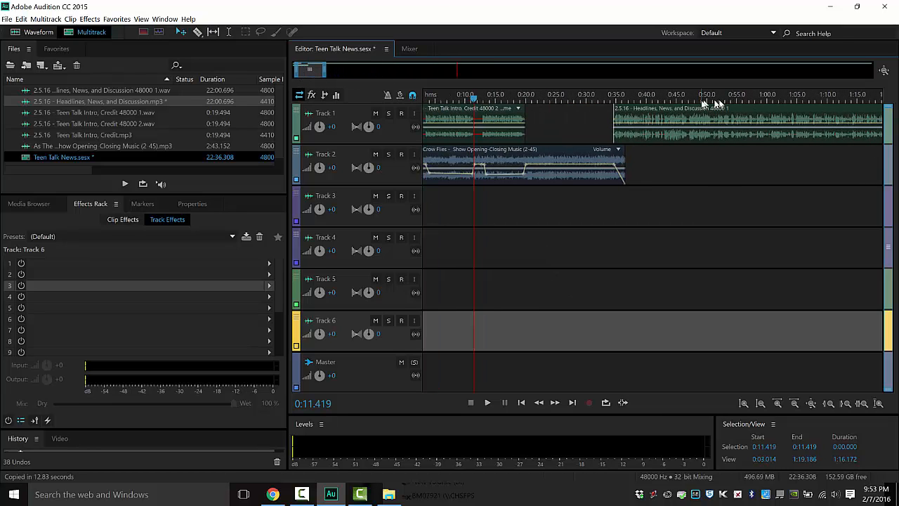
click(606, 100)
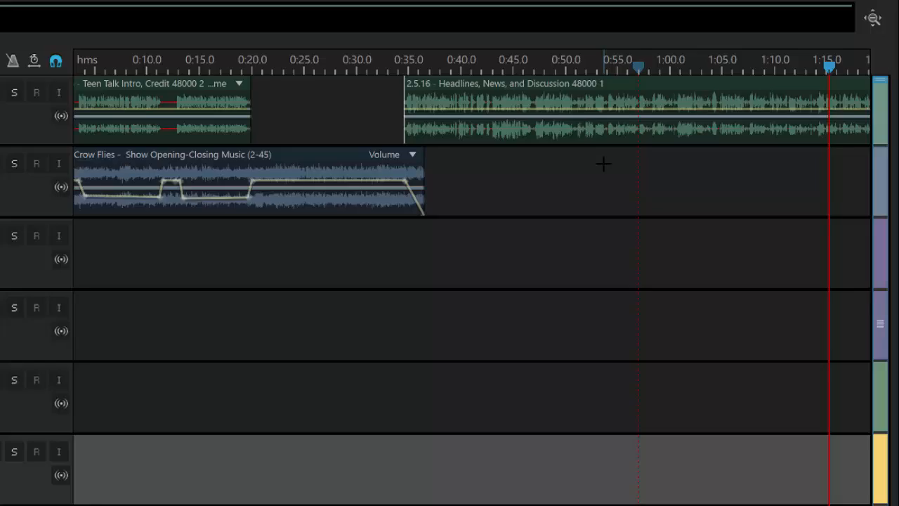
key(space)
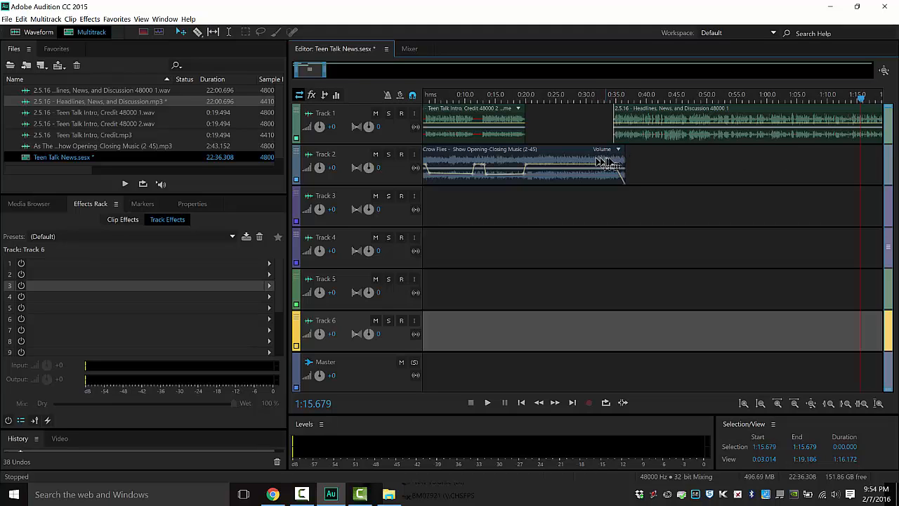
drag(629, 159, 568, 176)
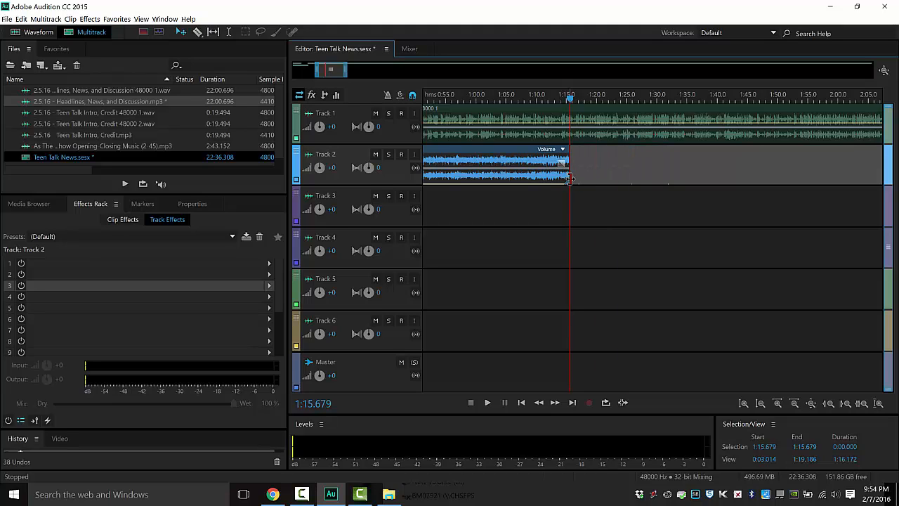
drag(571, 178, 570, 179)
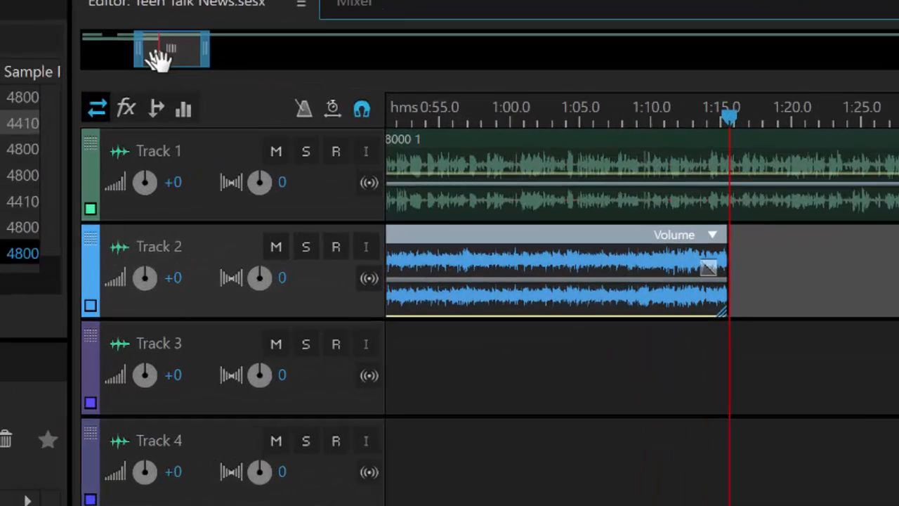
Enlarge Track 2 and raise the volume keyframe at the end of the music's fade so the music continues quietly under the speech
drag(170, 54, 134, 66)
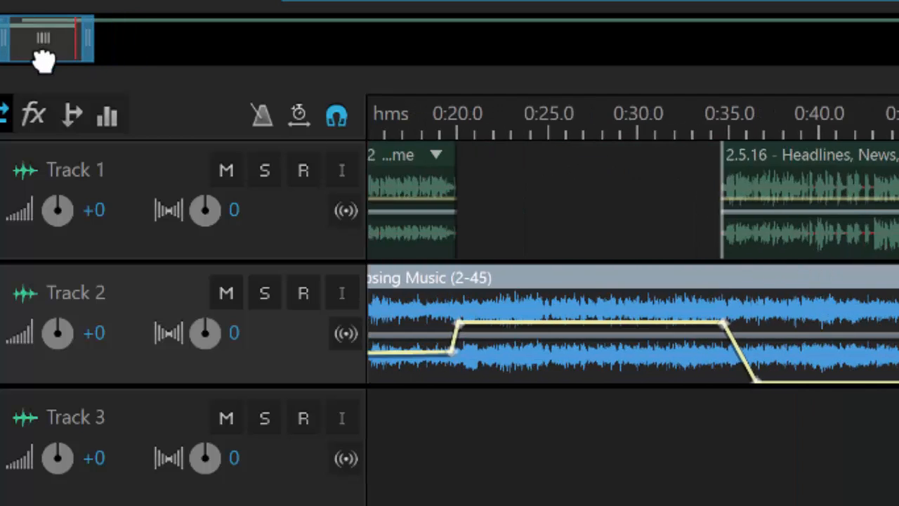
drag(43, 61, 38, 60)
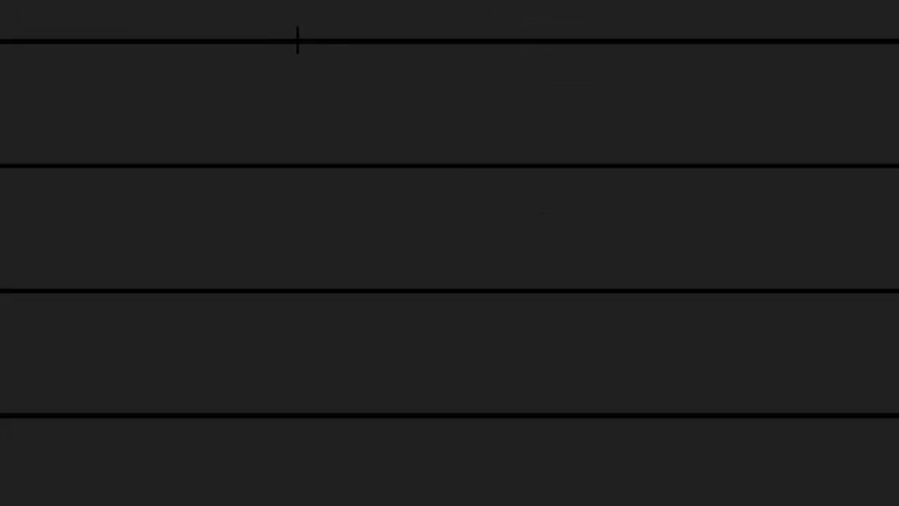
click(433, 258)
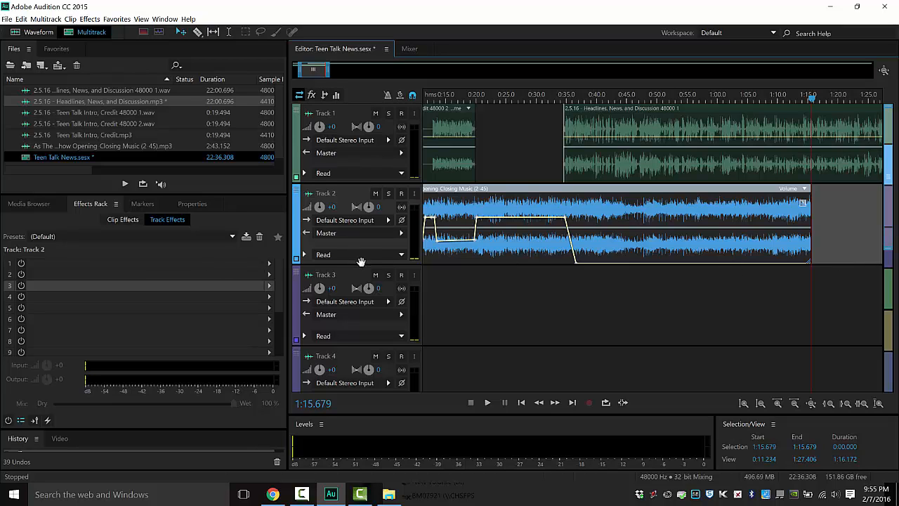
drag(362, 265, 356, 344)
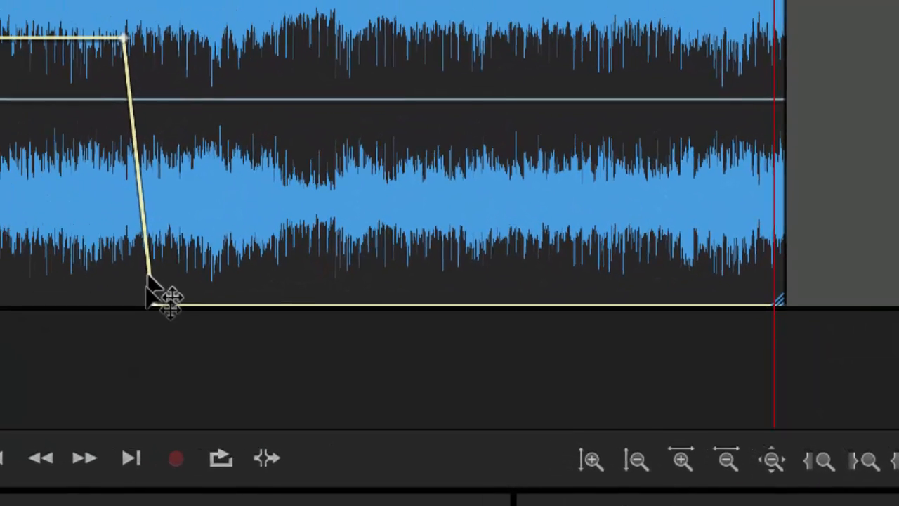
drag(157, 306, 159, 165)
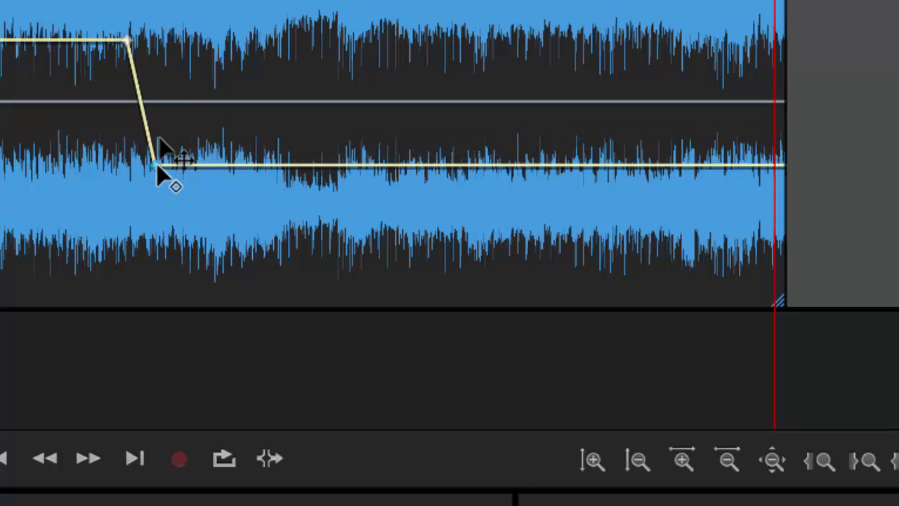
Start the music's fade under the speech slightly earlier, and add volume keyframes that fade the Track 2 clip out at its end
click(121, 41)
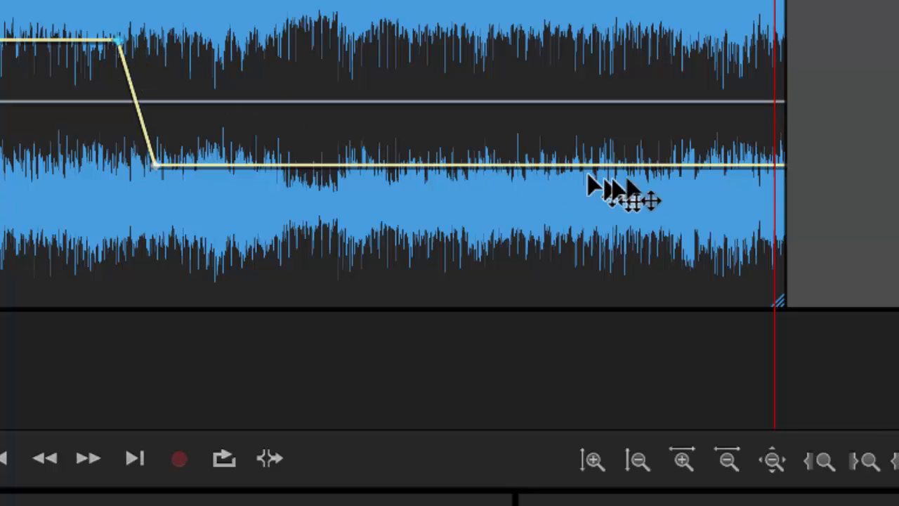
click(752, 167)
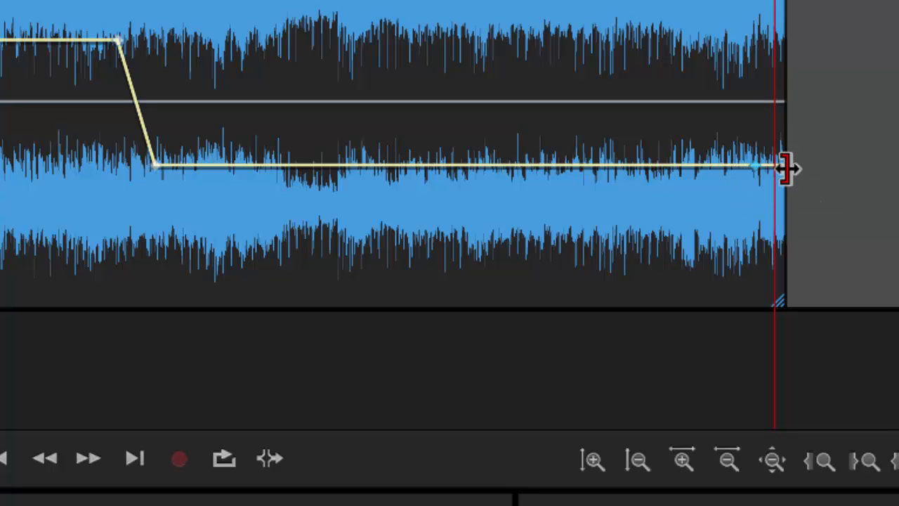
click(779, 168)
drag(780, 170, 788, 301)
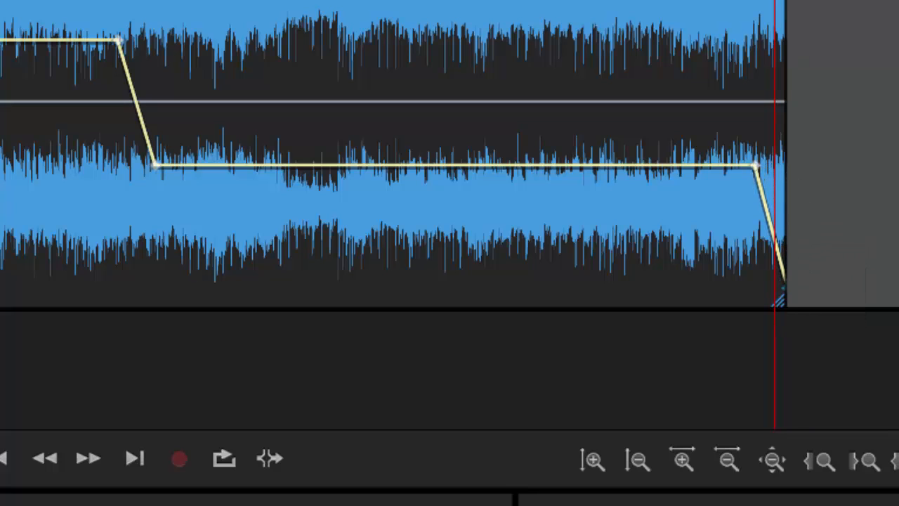
Play the session from about 1:12 to check the music's fade-out and from about 0:33 to check the transition into the speech
drag(775, 1, 713, 1)
key(space)
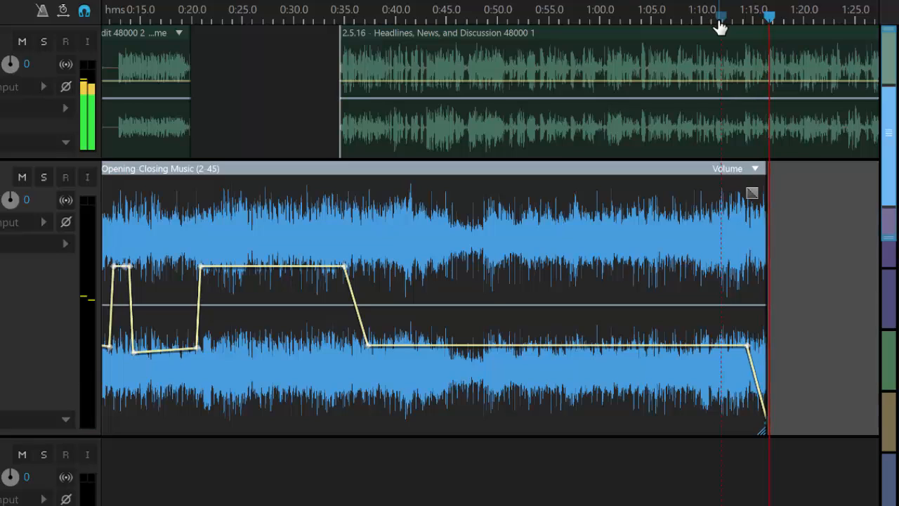
key(space)
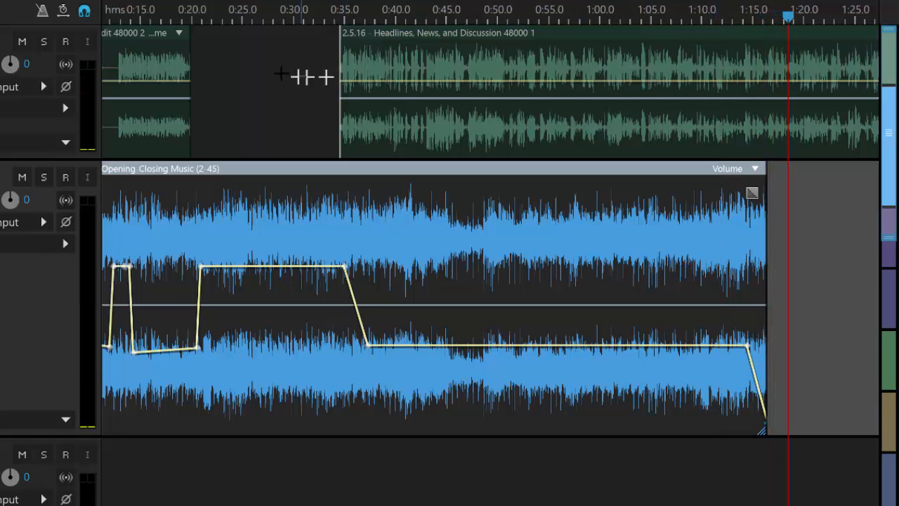
click(327, 20)
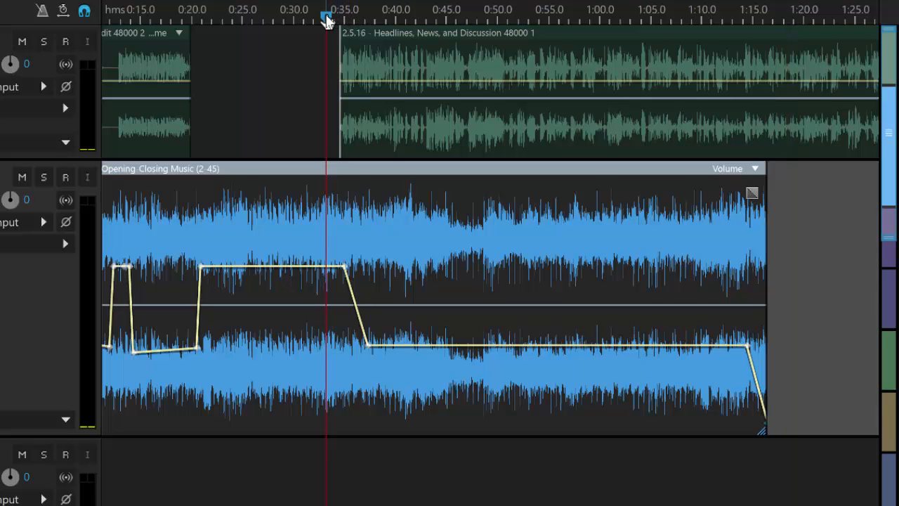
key(space)
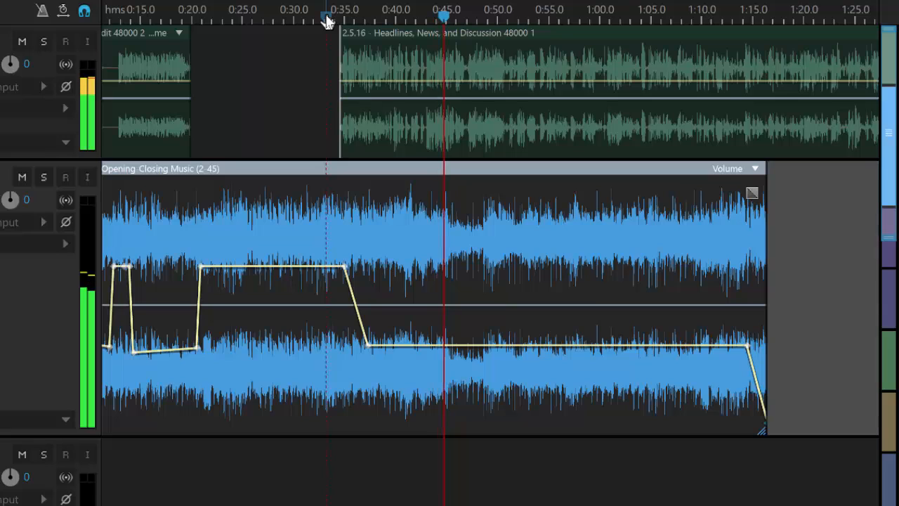
key(space)
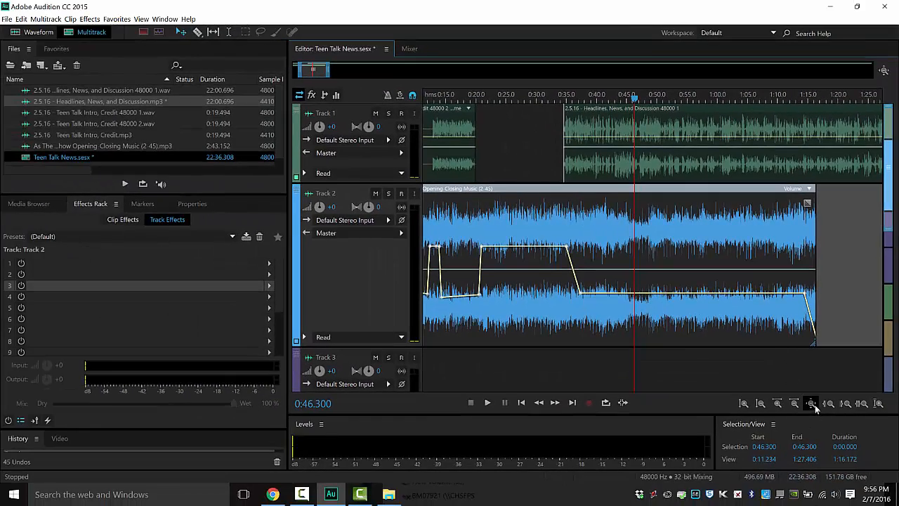
Save the Teen Talk News session without copying the external media files to the session folder
click(813, 403)
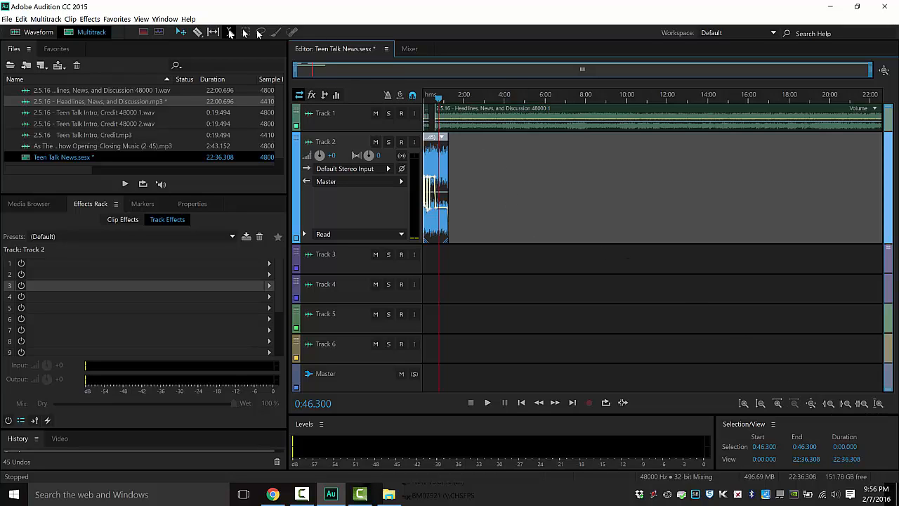
click(7, 20)
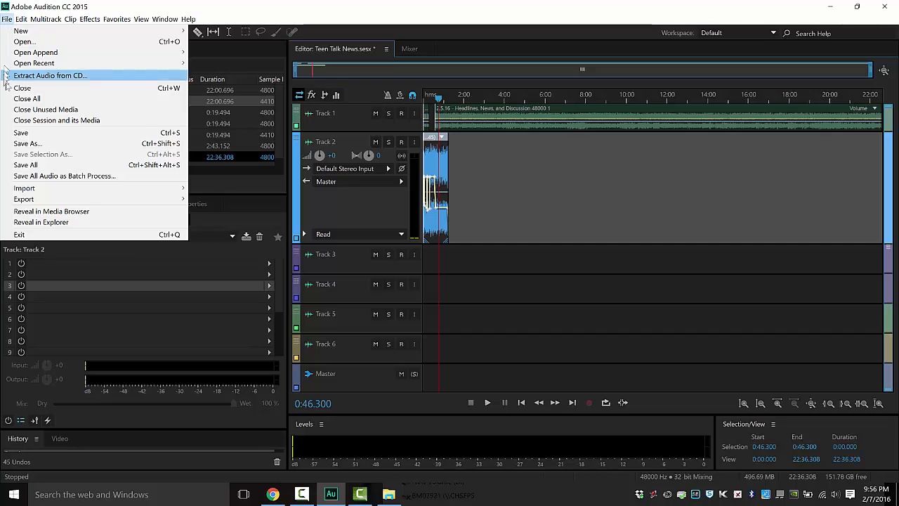
click(20, 133)
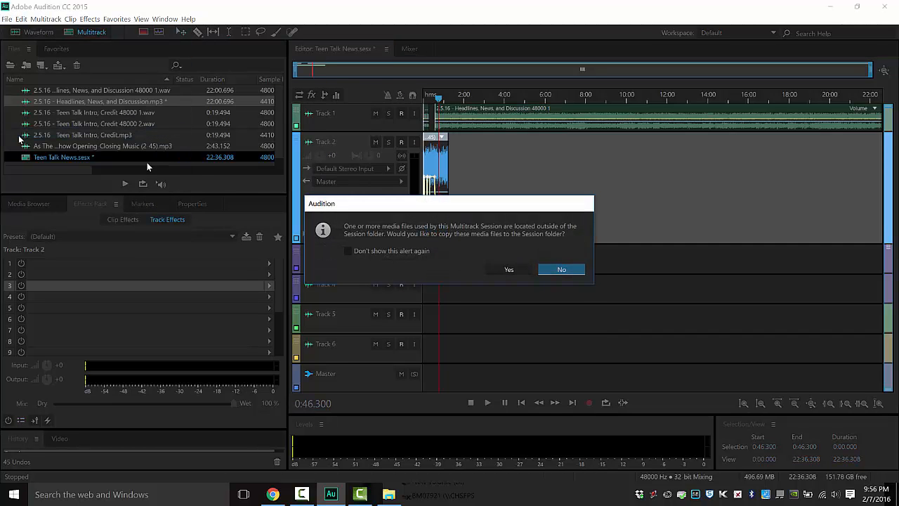
click(566, 271)
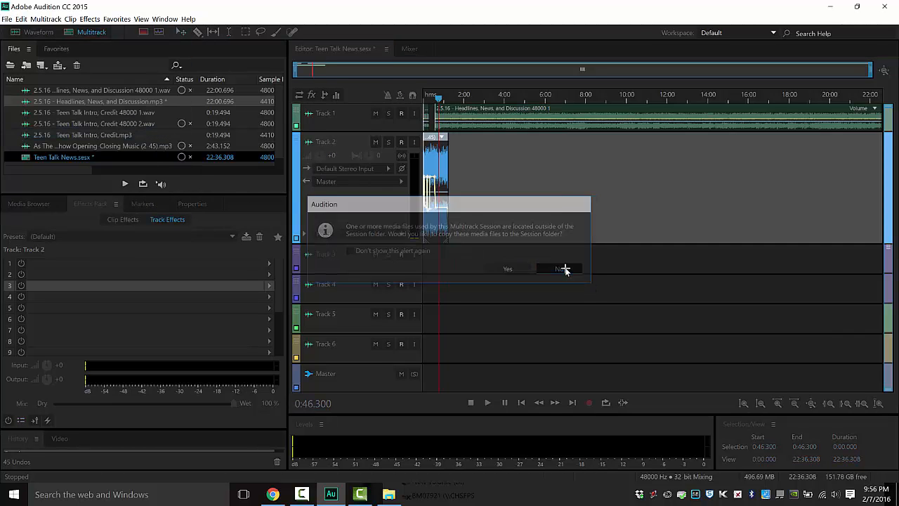
Export a multitrack mixdown of the entire session as an MP3 file named Teen Talk News
click(6, 19)
mouse_move(30, 203)
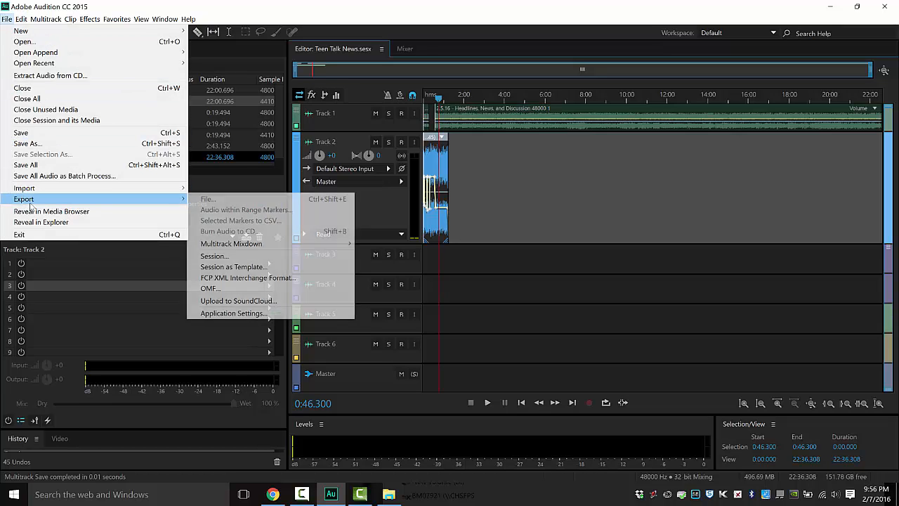
mouse_move(160, 199)
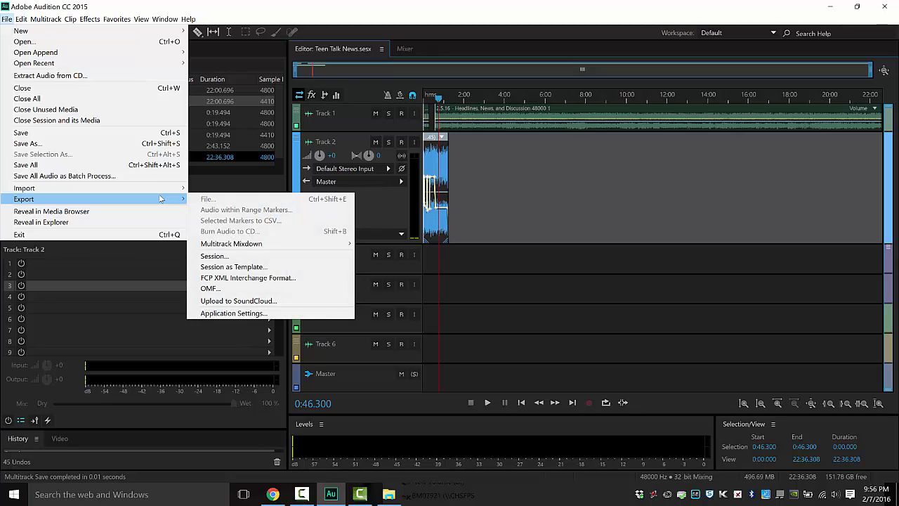
mouse_move(241, 247)
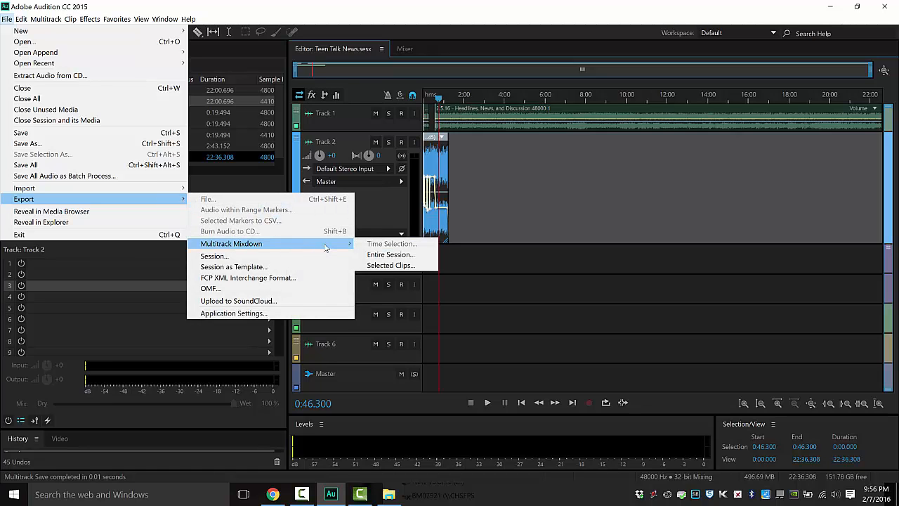
click(372, 257)
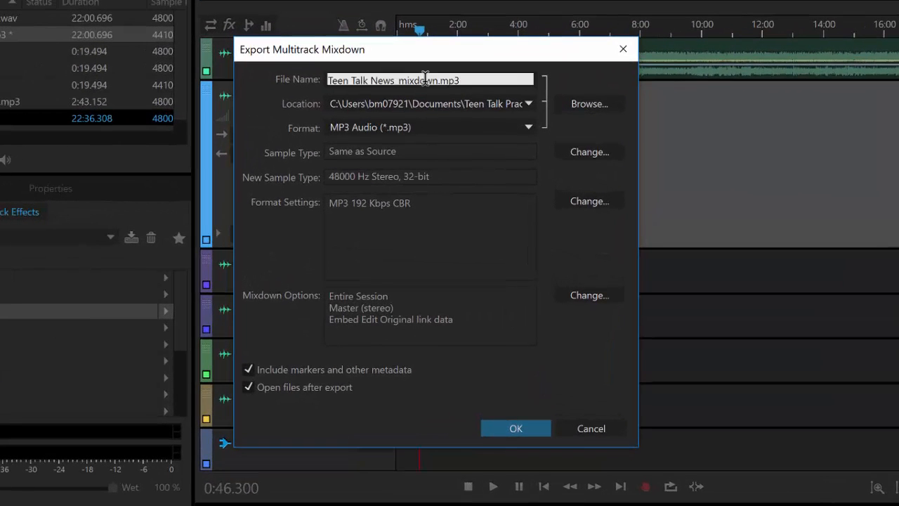
double_click(442, 130)
click(425, 79)
click(425, 78)
double_click(425, 79)
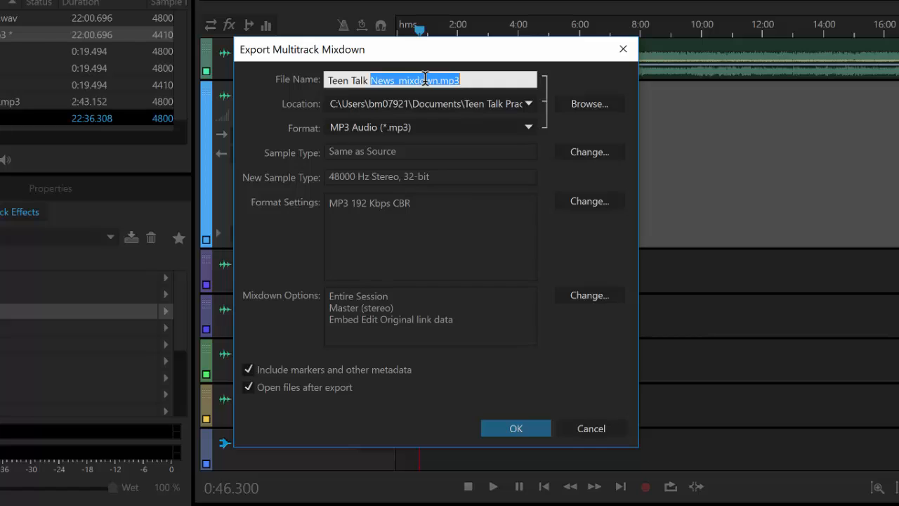
text(N)
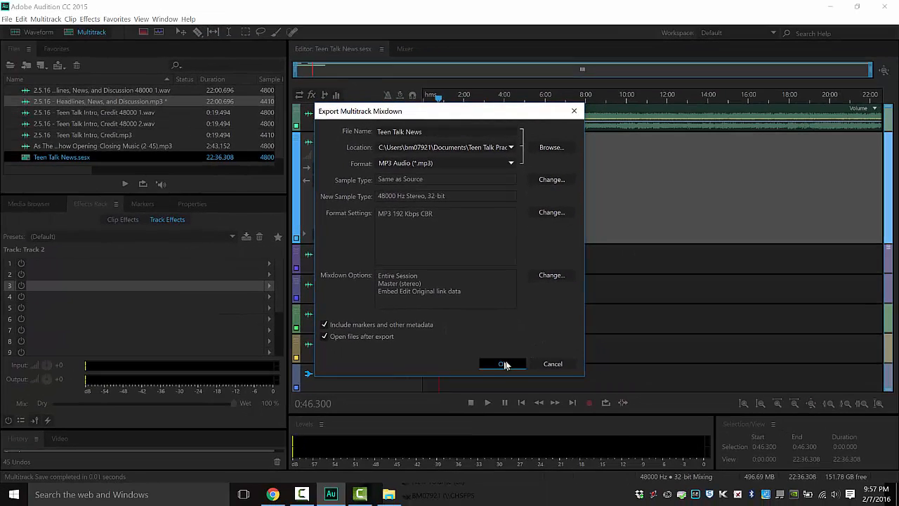
click(512, 411)
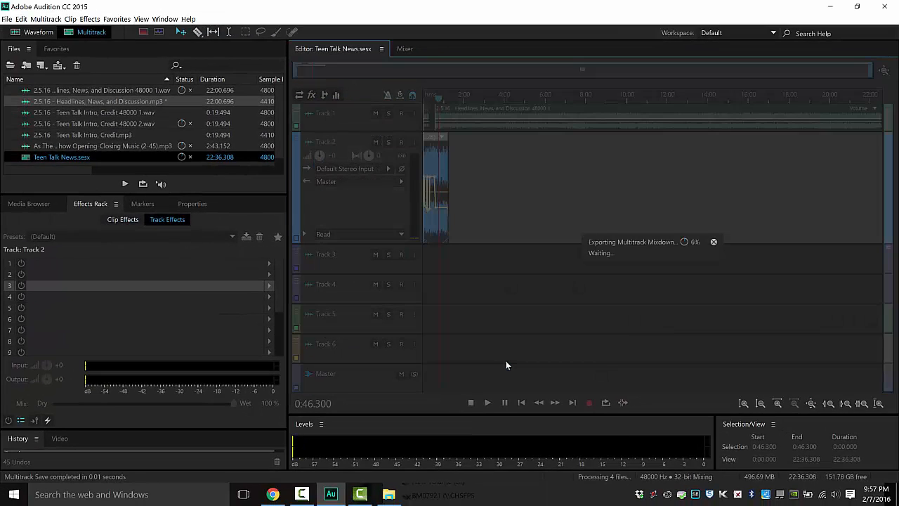